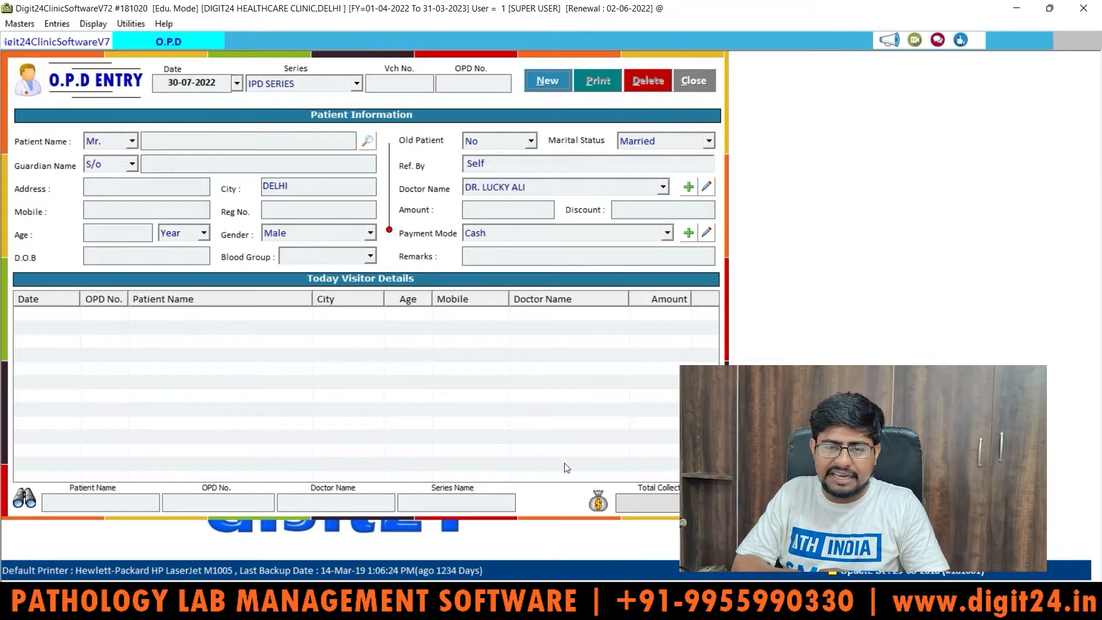
# Step: Switch to the Digit24 Health Care web application in Chrome and open the pathology setup page
pyautogui.click(563, 517)
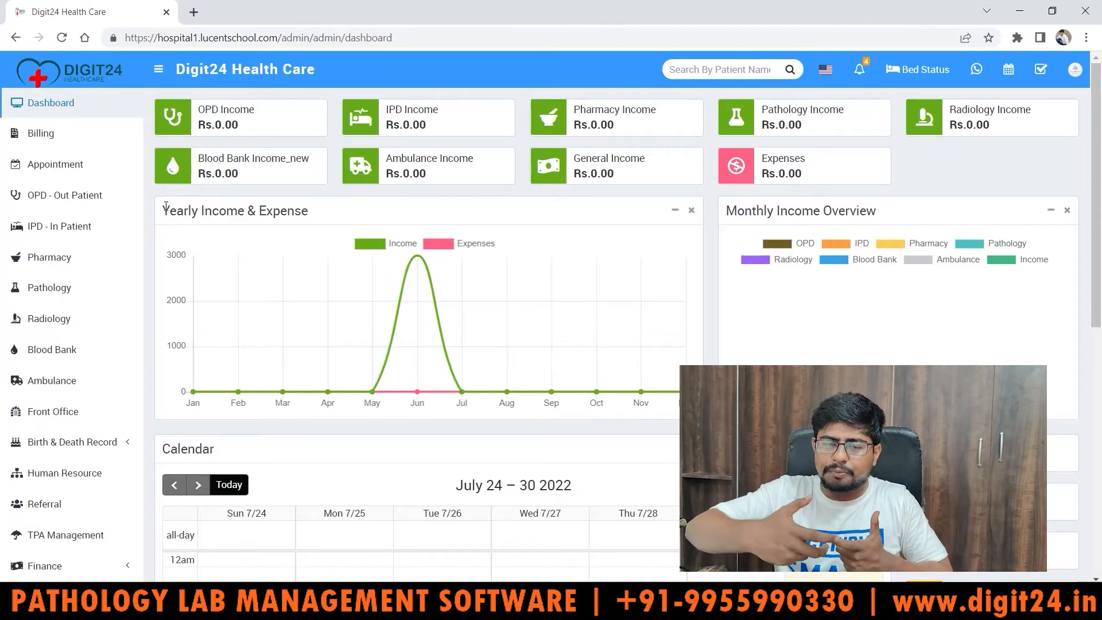
pyautogui.scroll(-5, 80, 345)
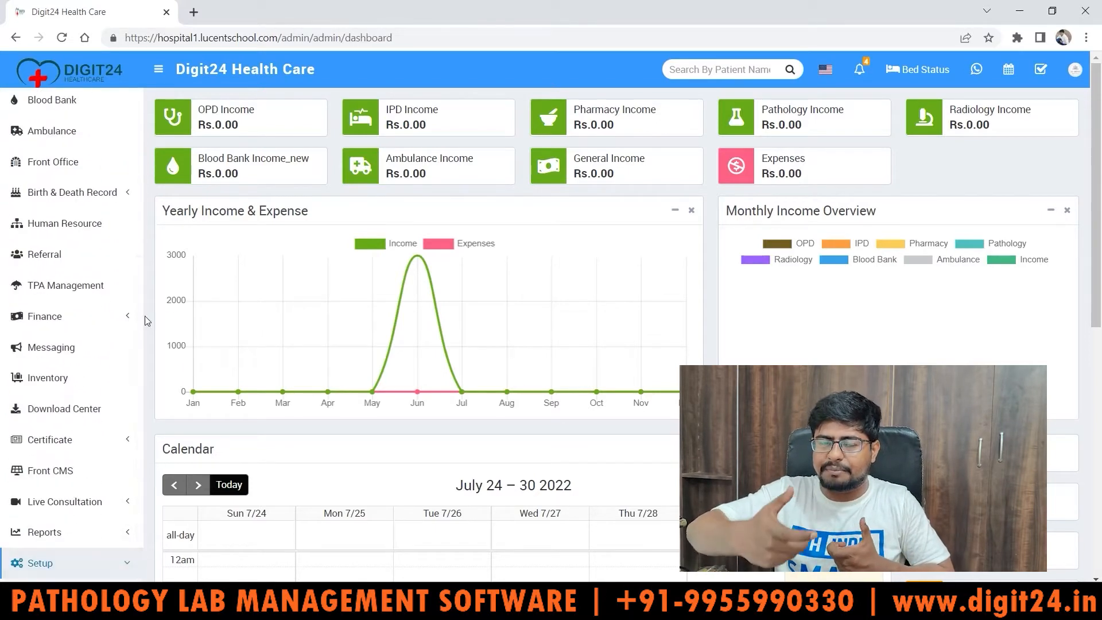
pyautogui.click(51, 564)
pyautogui.scroll(-5, 82, 350)
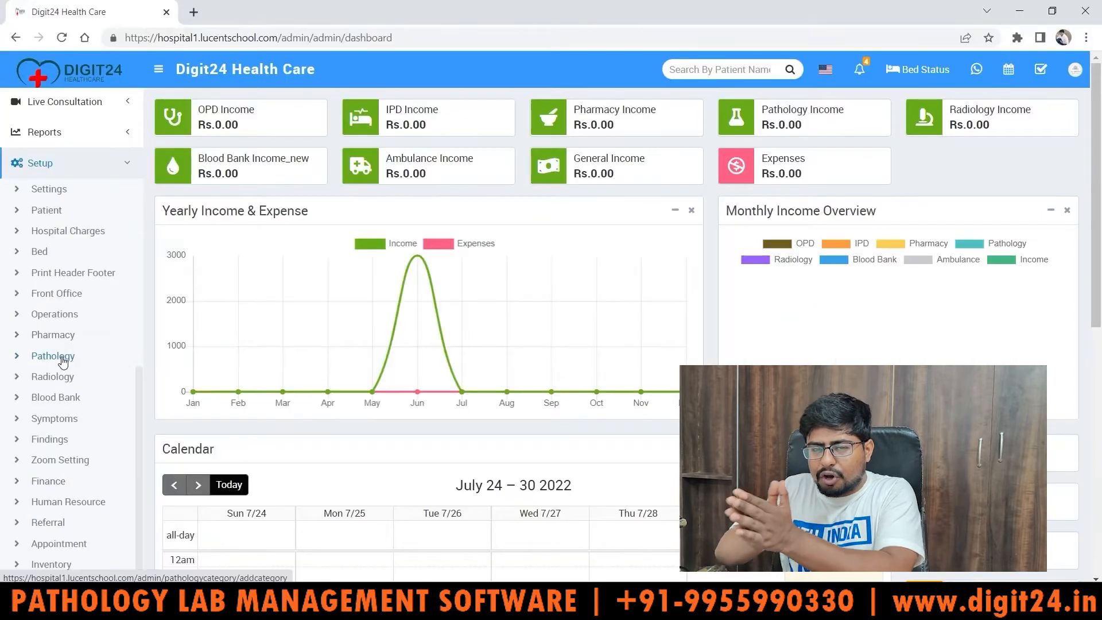
pyautogui.click(52, 356)
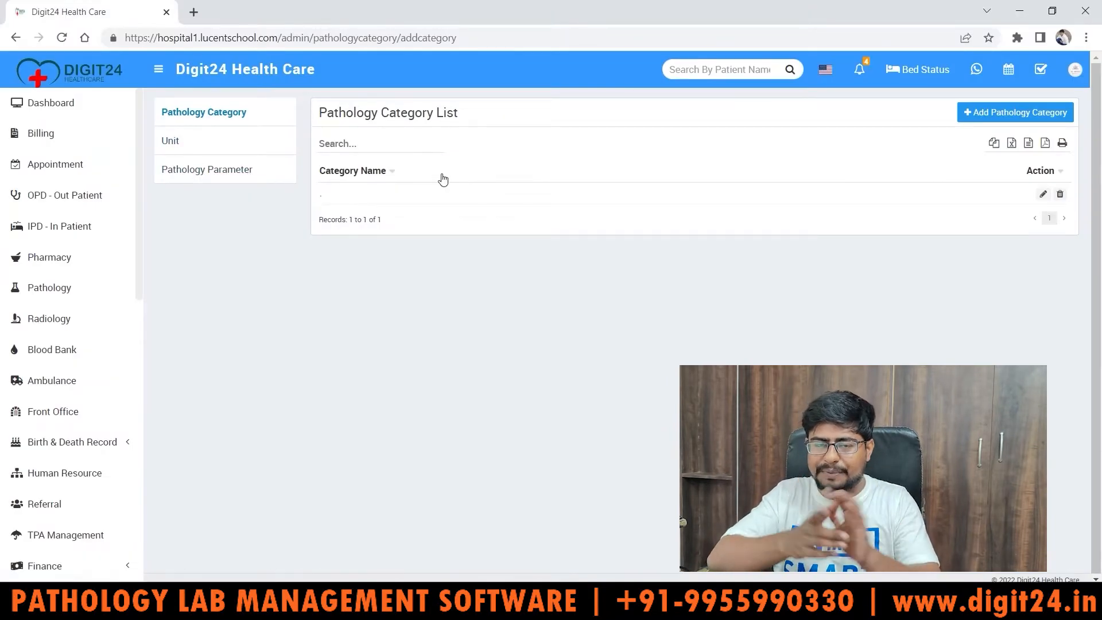
# Step: Add a pathology category named Clinical Microbiology and save it
pyautogui.click(1005, 111)
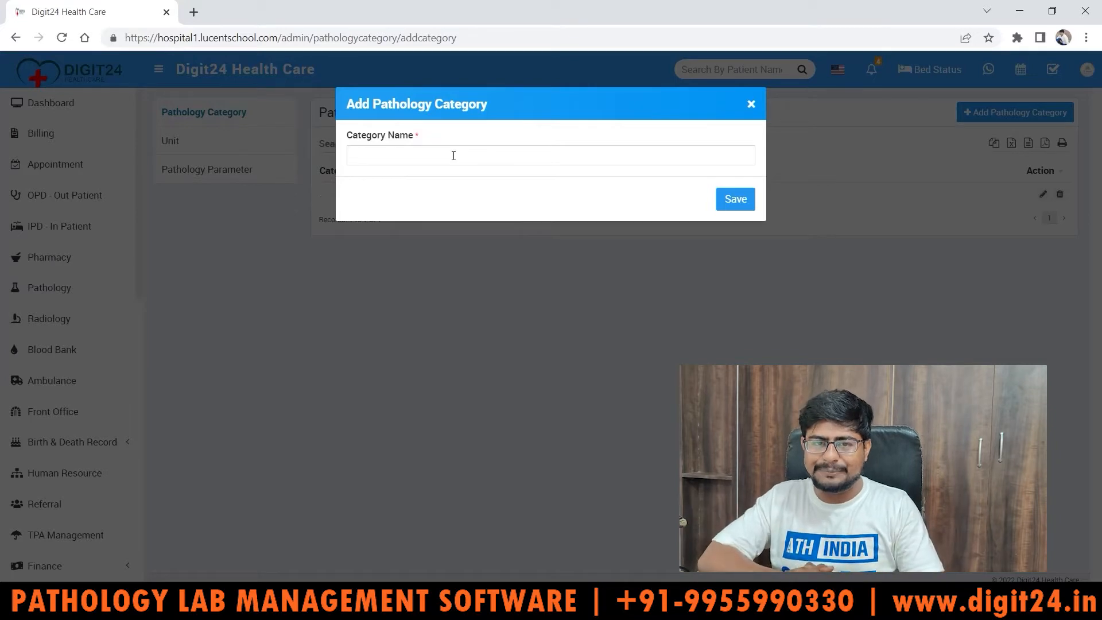
pyautogui.click(438, 155)
pyautogui.write('Clinical Microbiology')
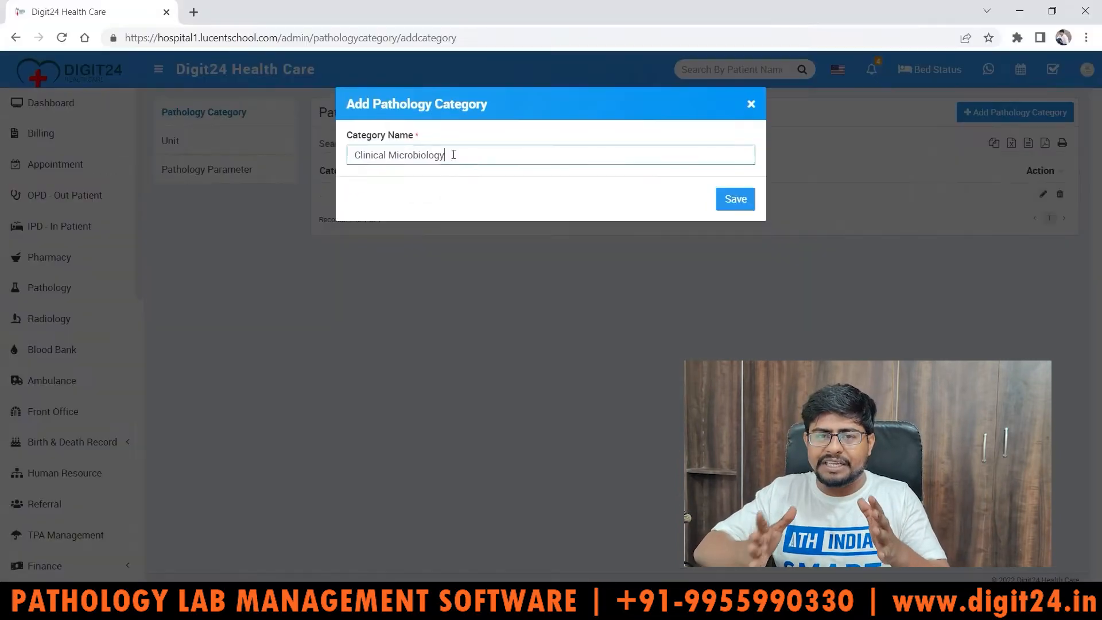
pyautogui.click(736, 199)
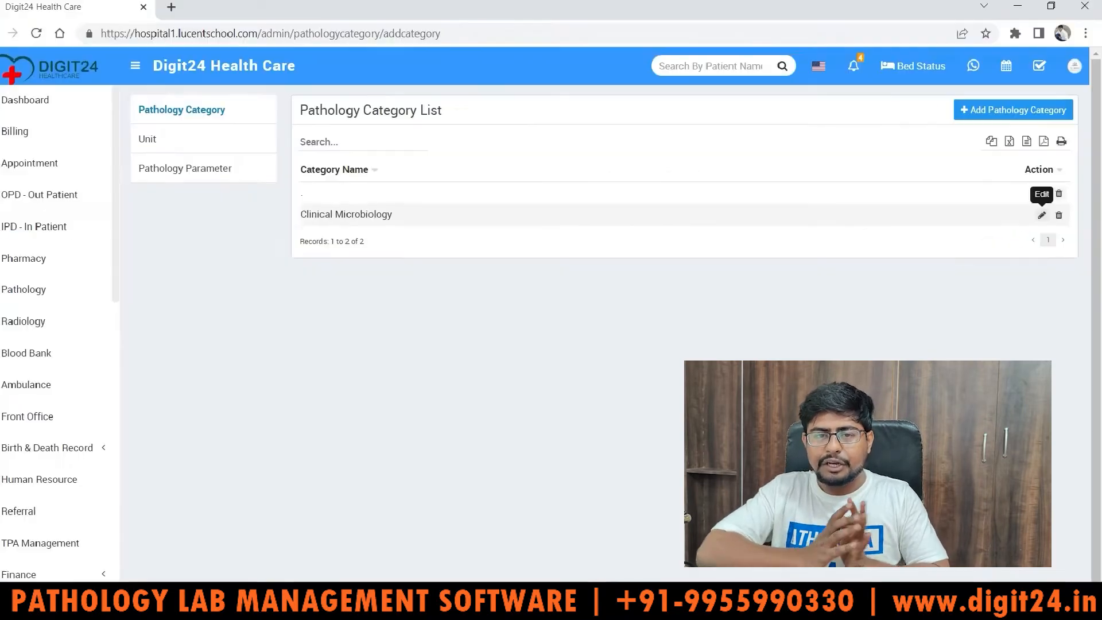
# Step: Add a pathology category named Clinical Chemistry and save it
pyautogui.click(1014, 109)
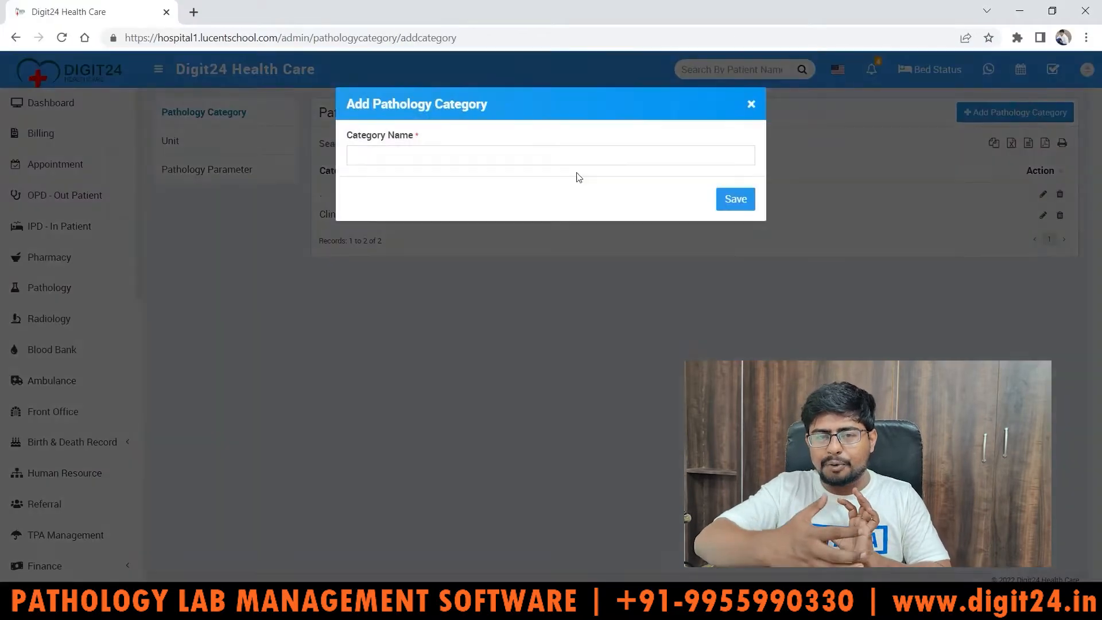
pyautogui.click(393, 158)
pyautogui.write('Clinical Chemistry')
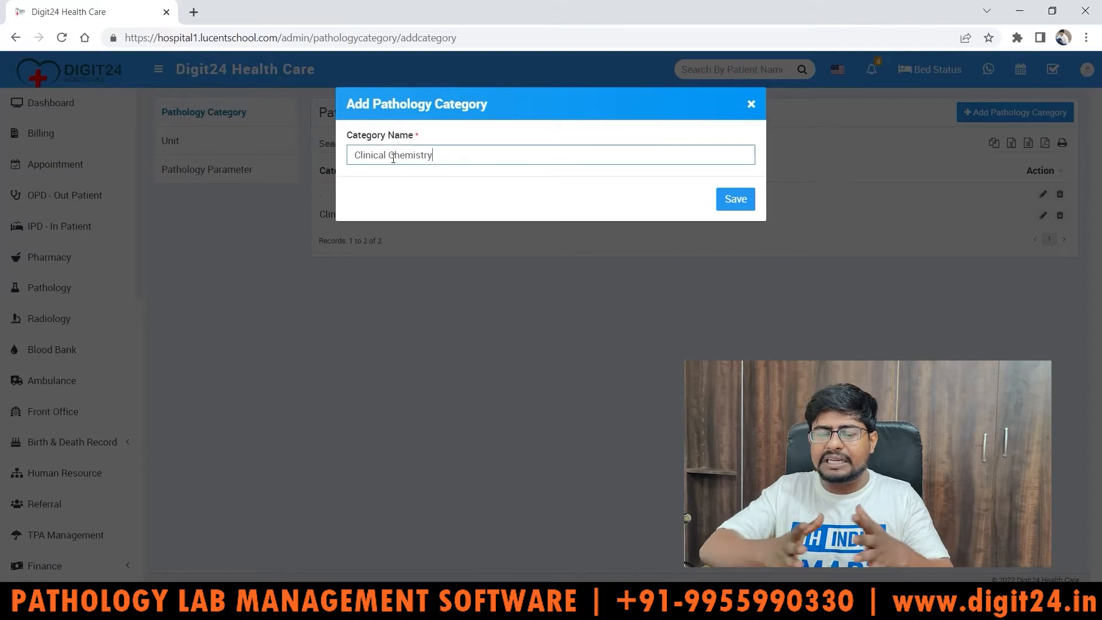
pyautogui.click(735, 199)
# Step: Add a pathology category named Hematology and save it
pyautogui.click(1014, 112)
pyautogui.click(553, 153)
pyautogui.write('Hemat')
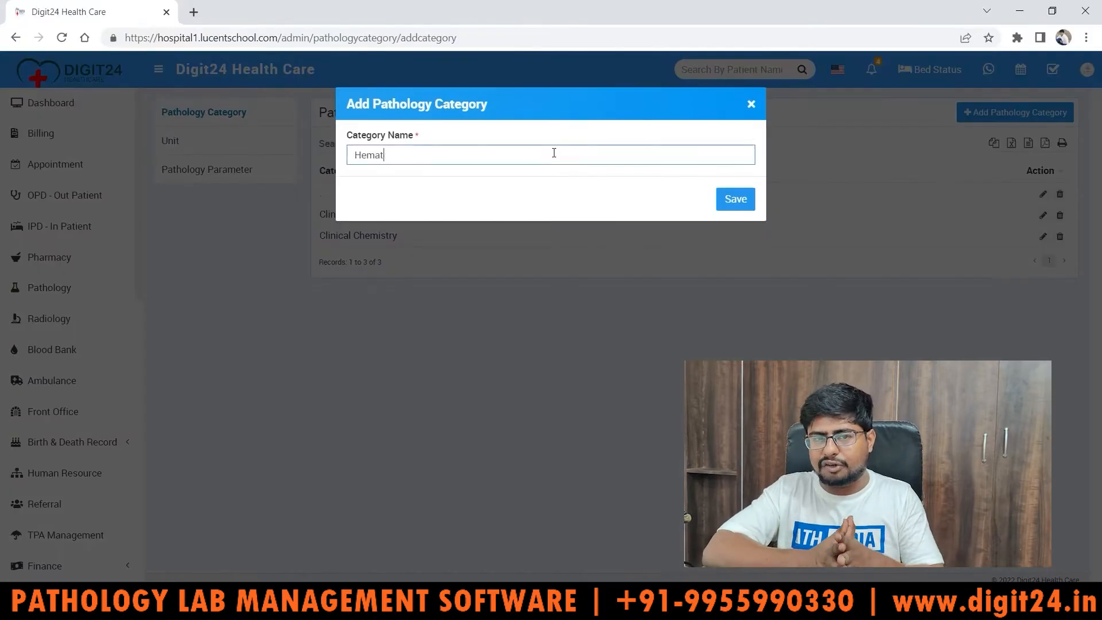
pyautogui.write('ology')
pyautogui.click(737, 198)
# Step: Add a pathology category named Molecular Diagnostic and save it
pyautogui.click(1013, 111)
pyautogui.click(487, 159)
pyautogui.write('Mol')
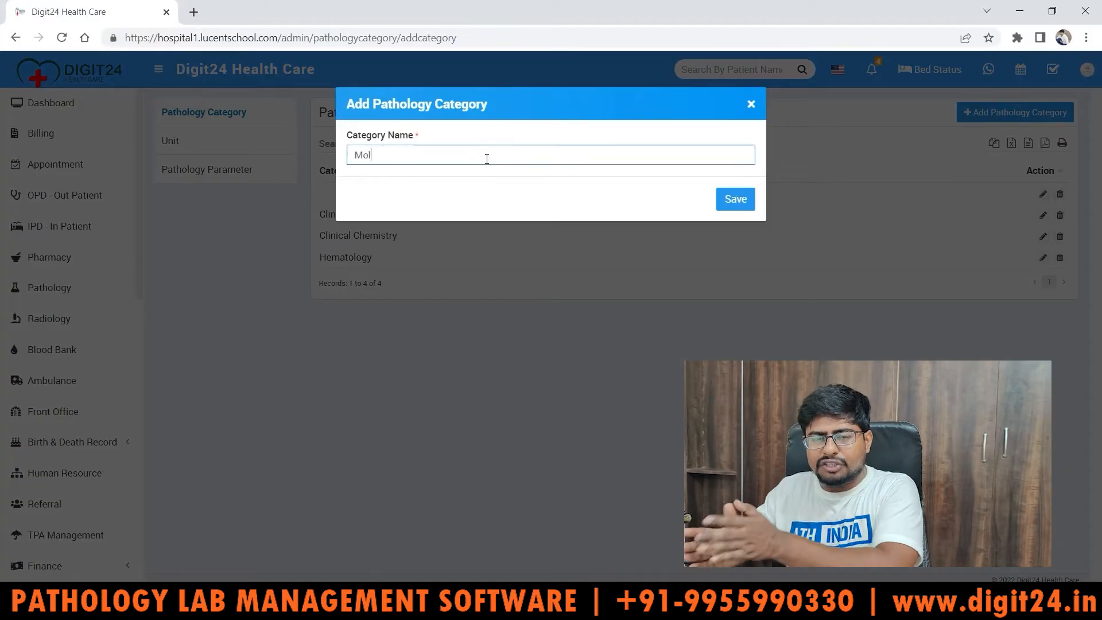
pyautogui.write('ecular Diagnostic')
pyautogui.press('Return')
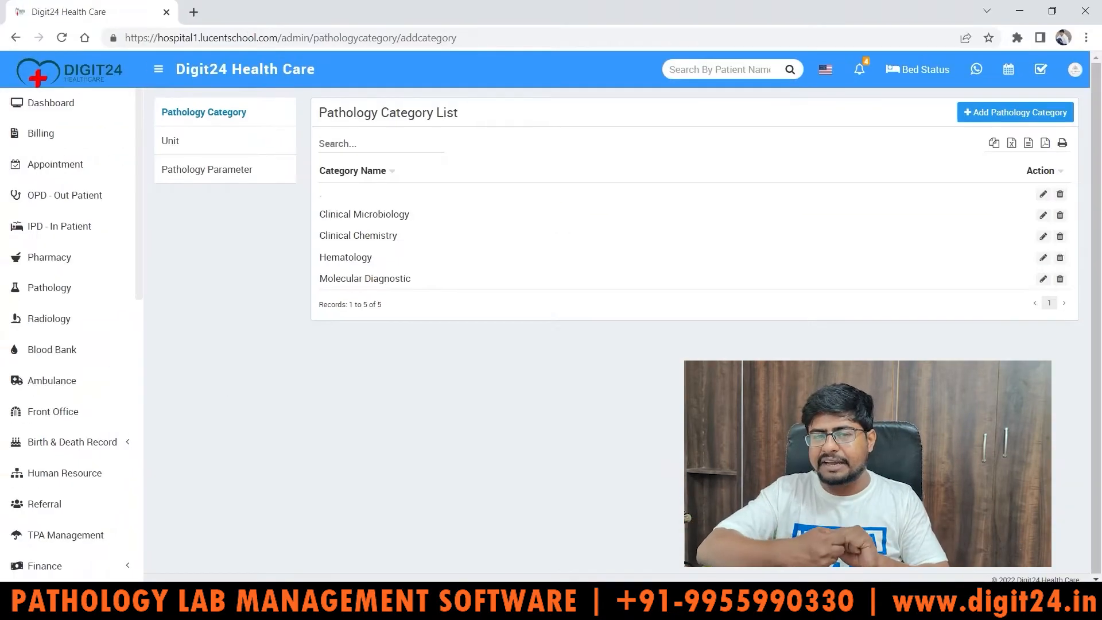
# Step: Add a pathology category named Reproductive Biology and save it
pyautogui.click(1013, 113)
pyautogui.click(501, 153)
pyautogui.write('Reproductive Bilog')
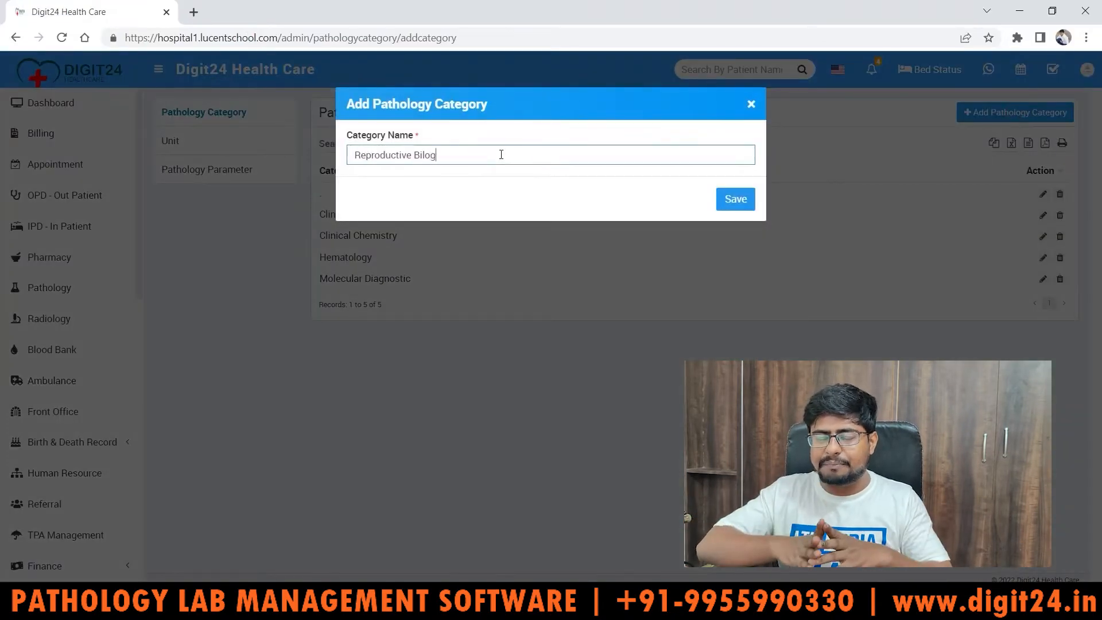
pyautogui.press('BackSpace')
pyautogui.press('BackSpace')
pyautogui.press('BackSpace')
pyautogui.write('ology')
pyautogui.click(735, 198)
# Step: Add a pathology category named Electromagnetic Waves and delete the placeholder category named with only a dot
pyautogui.click(475, 153)
pyautogui.write('E')
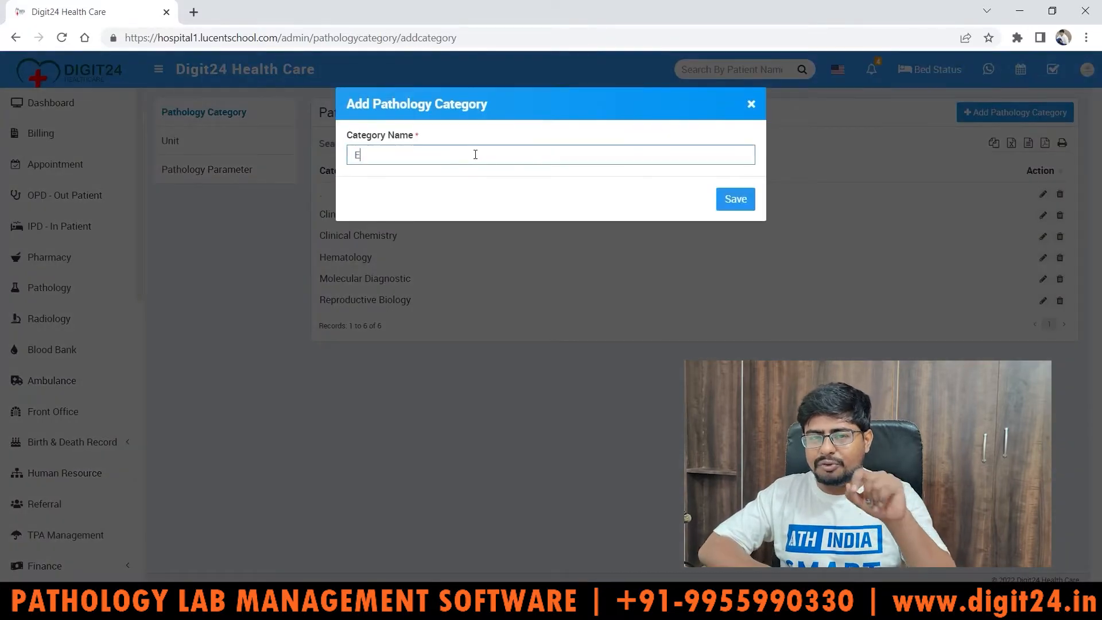
pyautogui.write('lectromagnetic Waves')
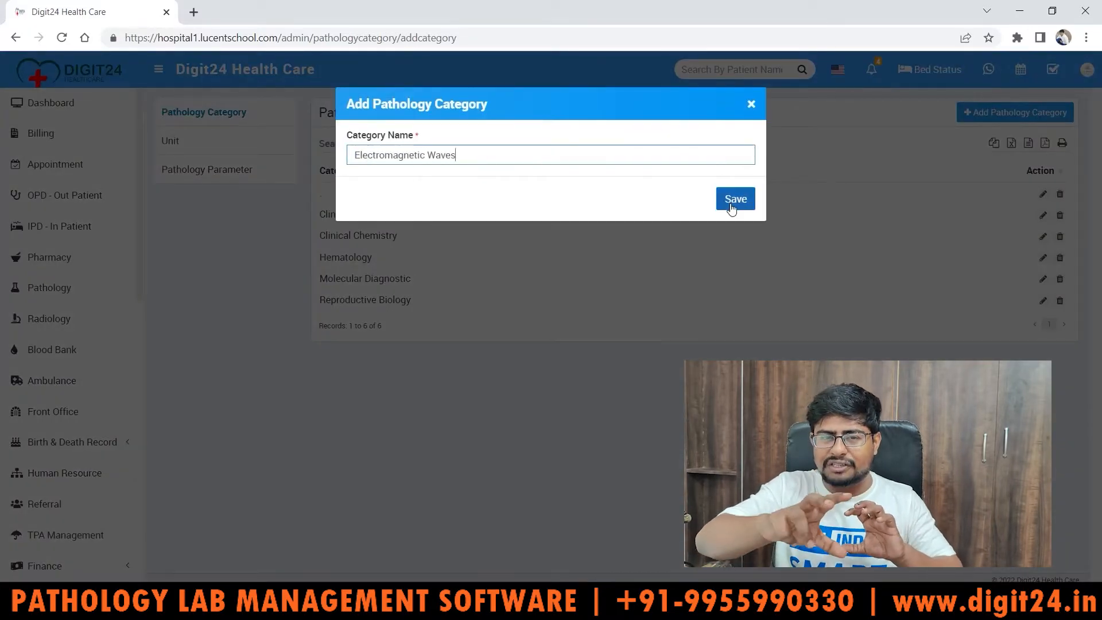
pyautogui.click(732, 207)
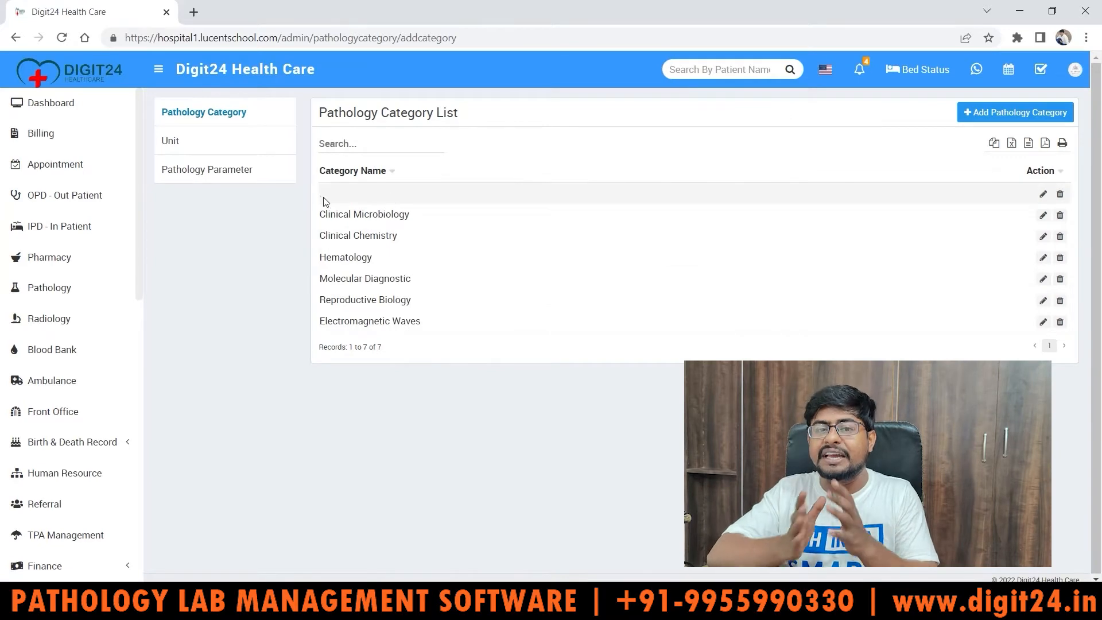
pyautogui.click(1061, 194)
pyautogui.click(683, 130)
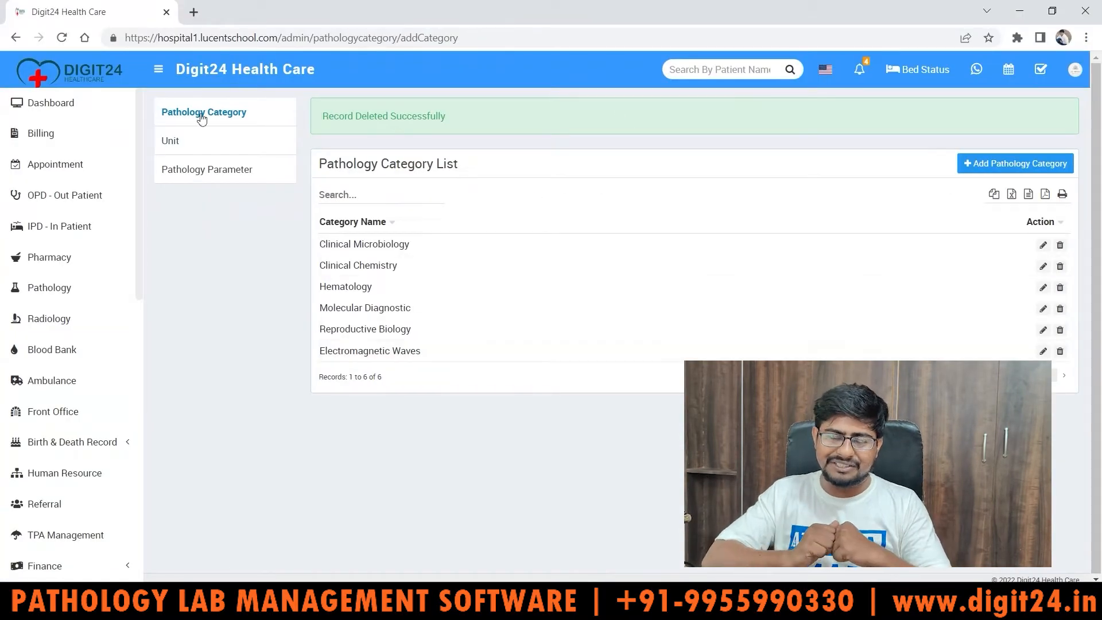
# Step: Add the pathology unit Micrometer (oi) and enter mmol/L as the name of another new unit
pyautogui.click(170, 141)
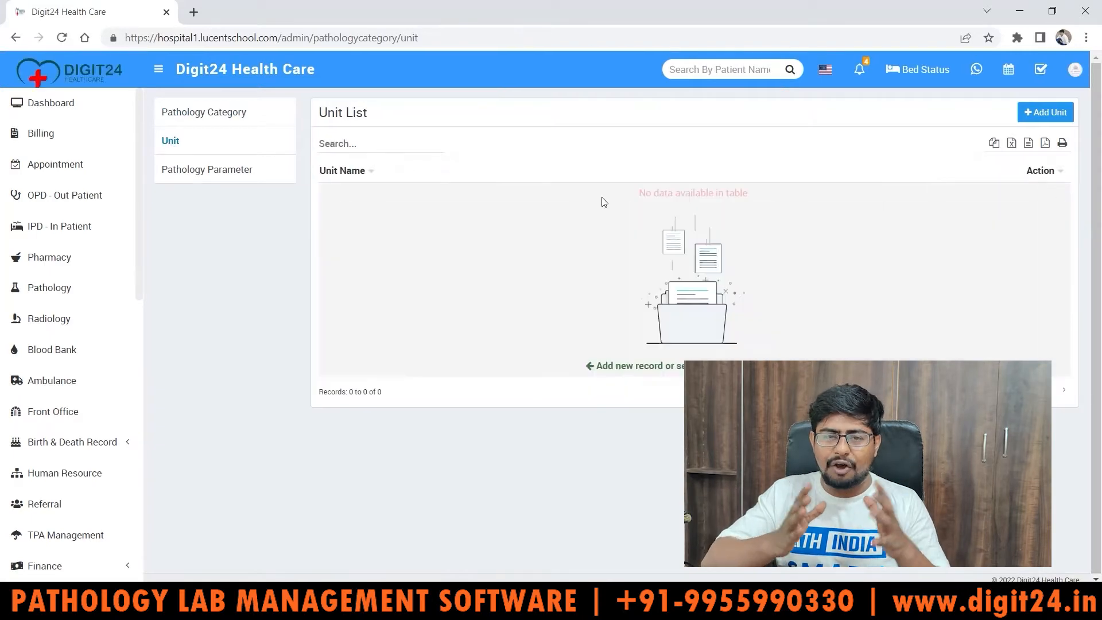
pyautogui.click(1042, 112)
pyautogui.click(493, 157)
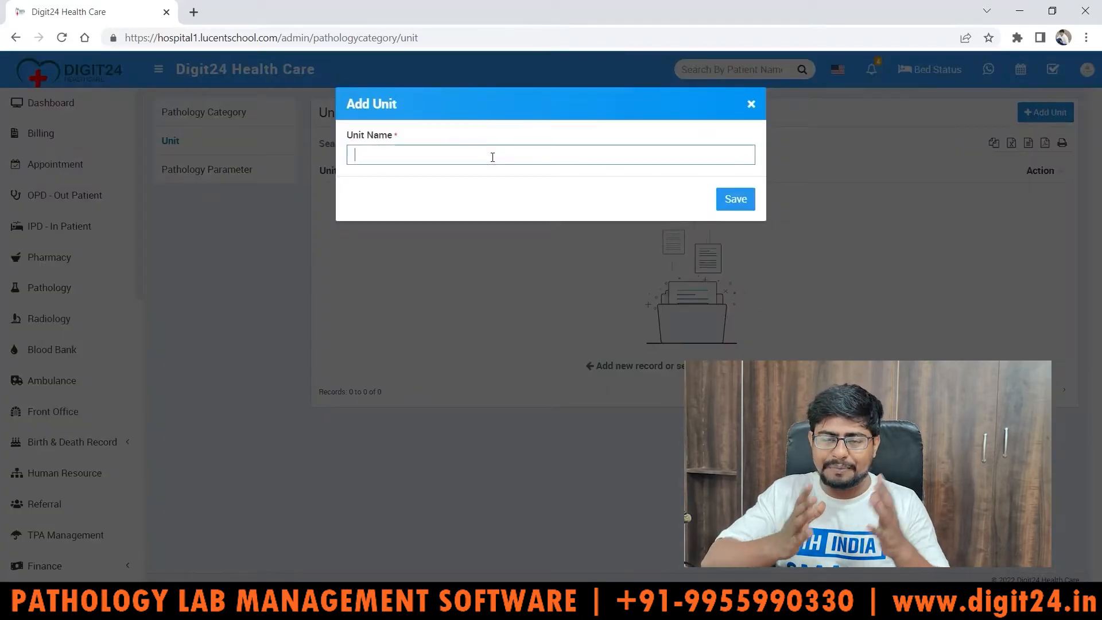
pyautogui.write('Micrometer (oi)')
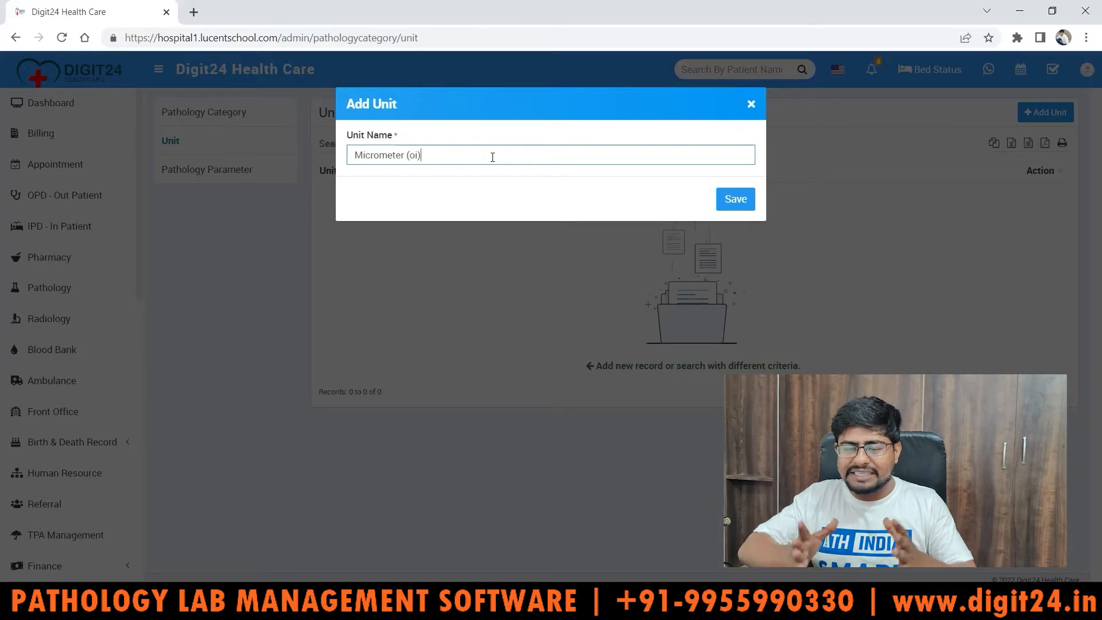
pyautogui.click(747, 201)
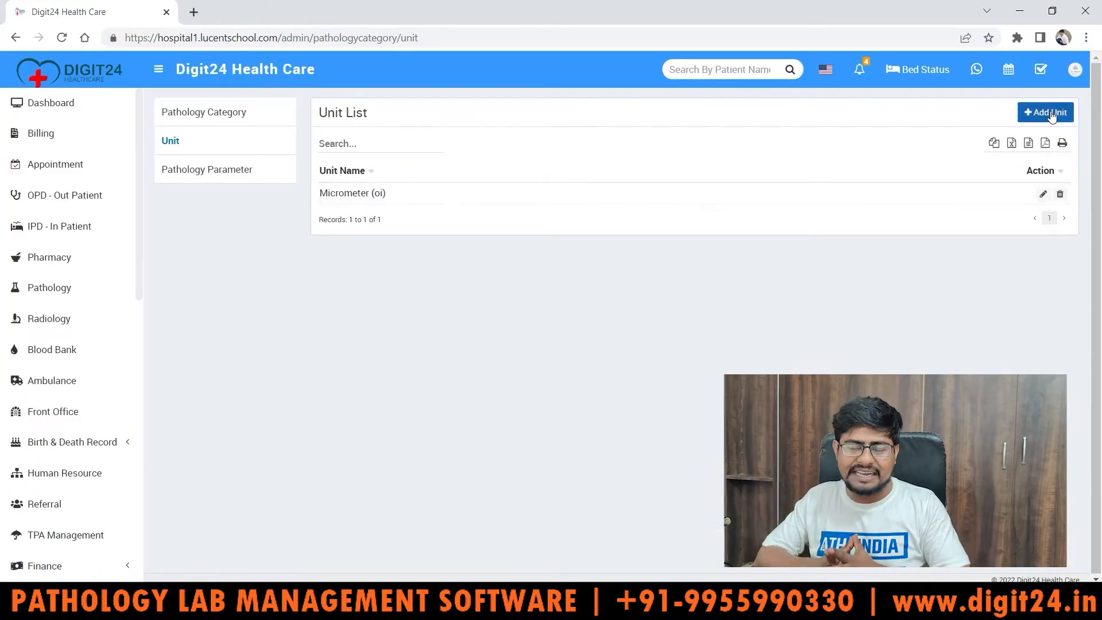
pyautogui.click(1046, 113)
pyautogui.write('mmol/L')
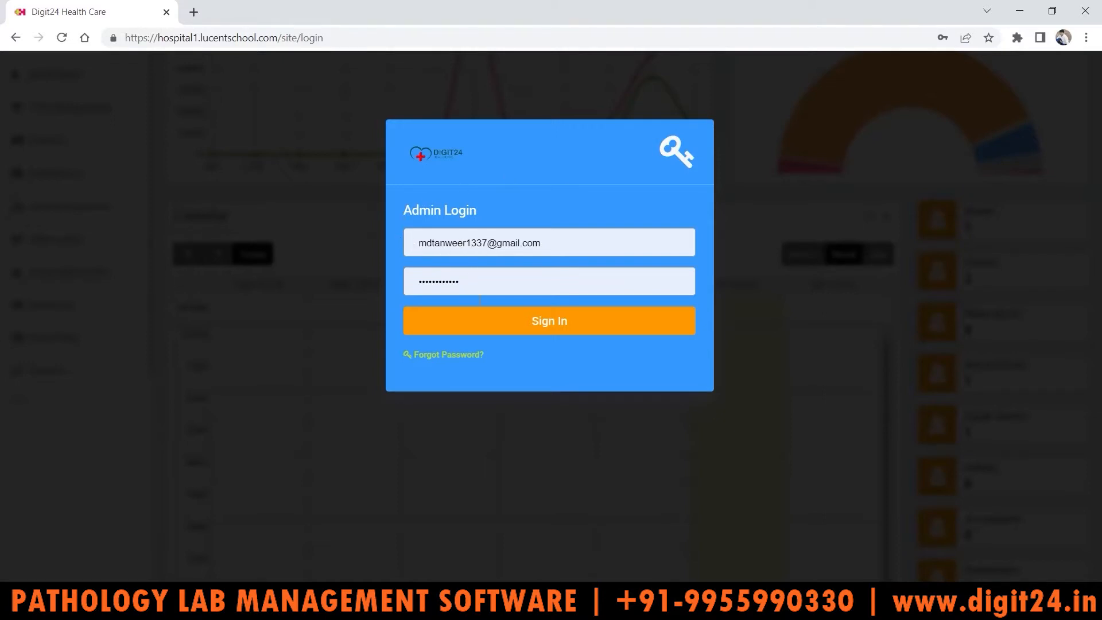
# Step: Sign in to the admin account and look over the dashboard's income, calendar and staff sections
pyautogui.click(540, 325)
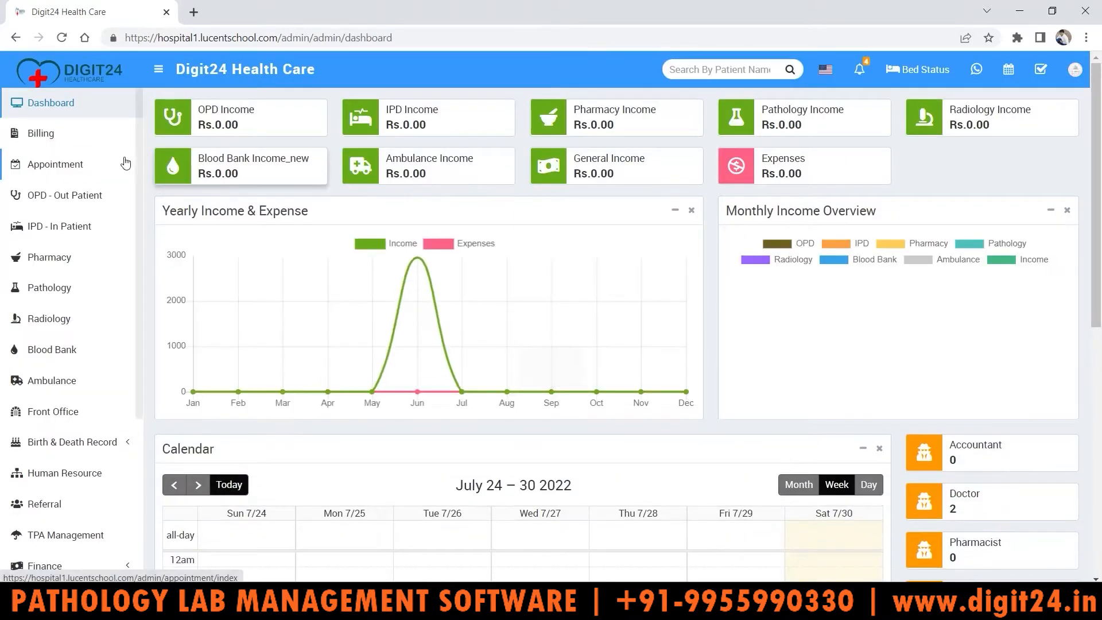
pyautogui.scroll(-4, 1100, 218)
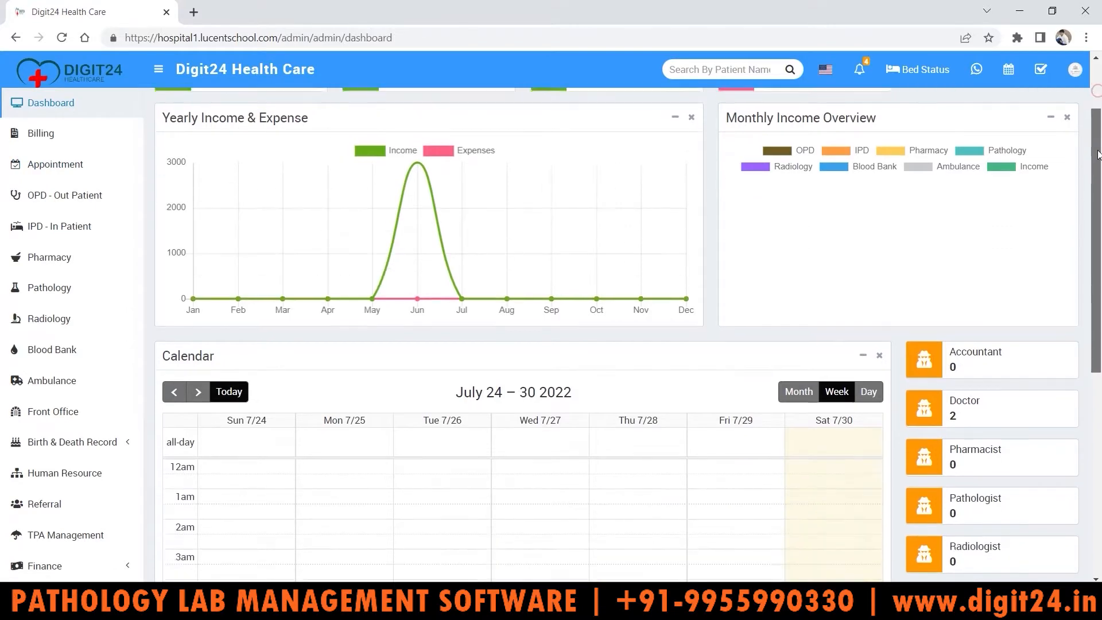
pyautogui.scroll(-4, 1101, 218)
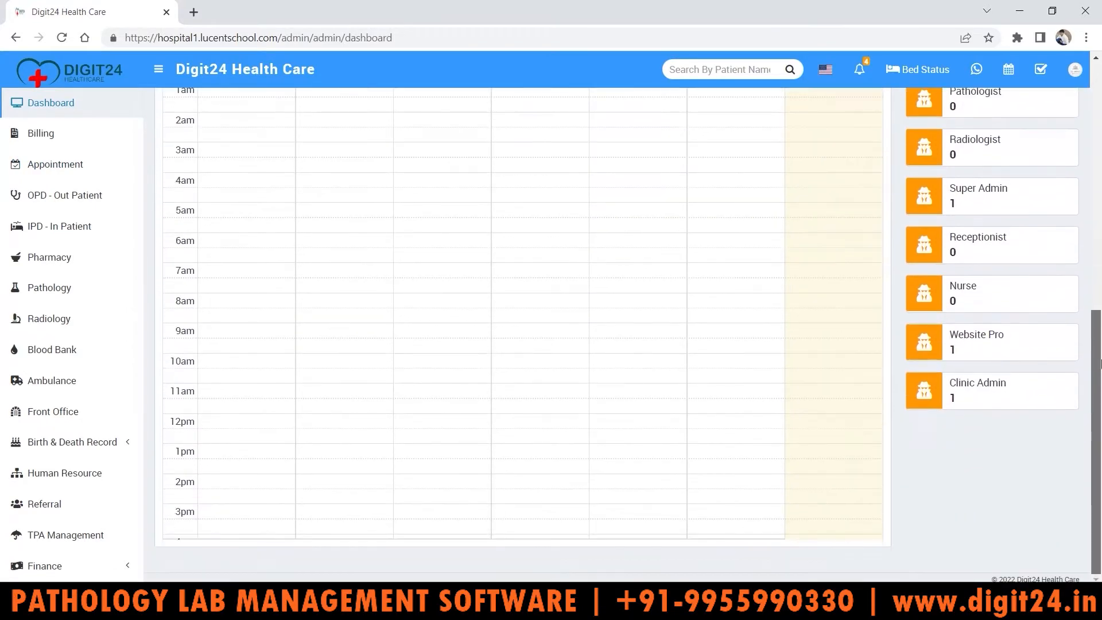
pyautogui.scroll(4, 1100, 225)
pyautogui.scroll(5, 1100, 225)
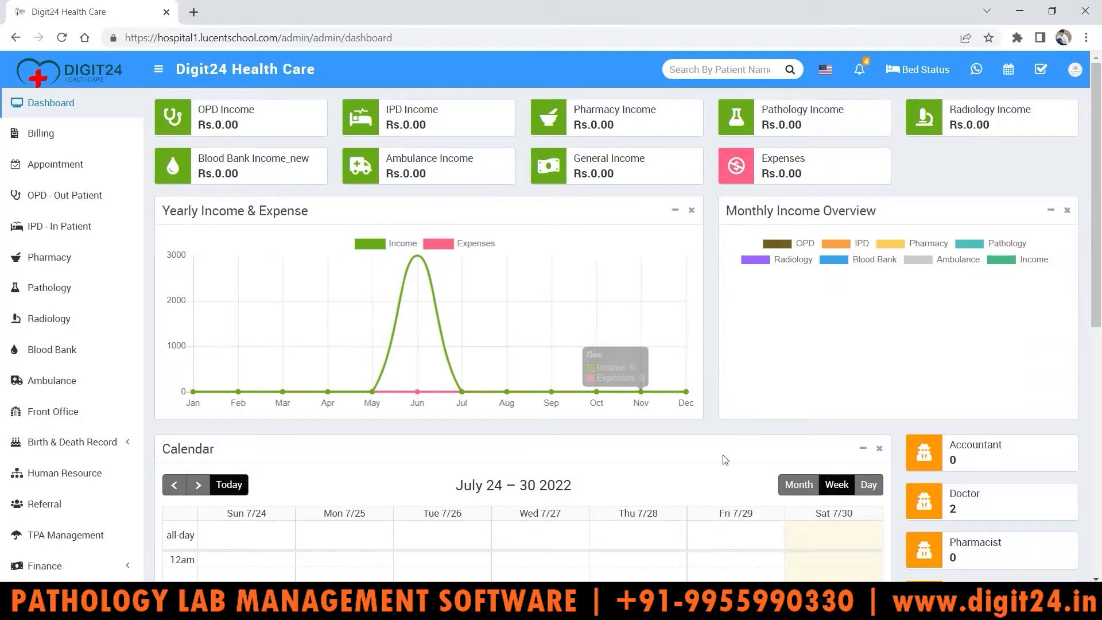
# Step: Switch to the Digit24 clinic desktop software and examine its entry types and the Series master
pyautogui.moveTo(788, 603)
pyautogui.click(787, 534)
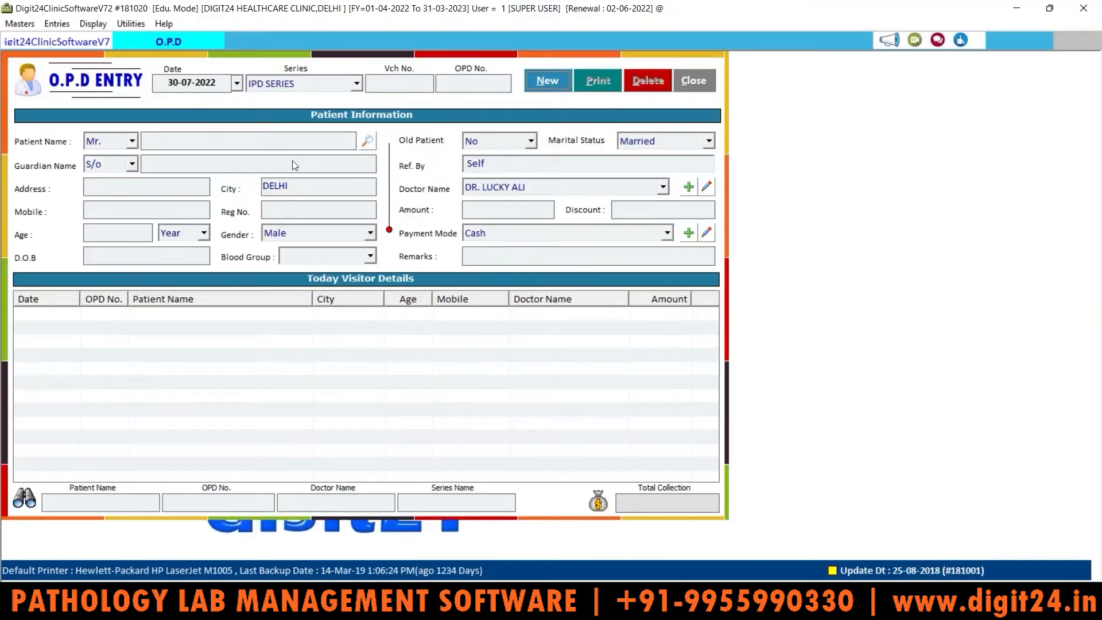
pyautogui.click(57, 24)
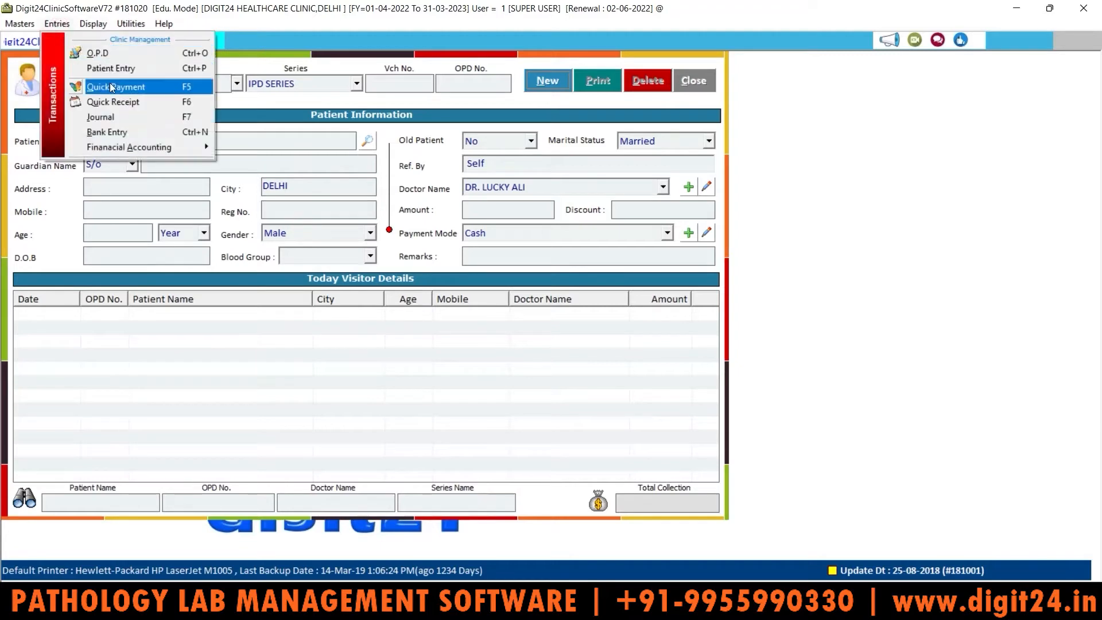
pyautogui.click(19, 24)
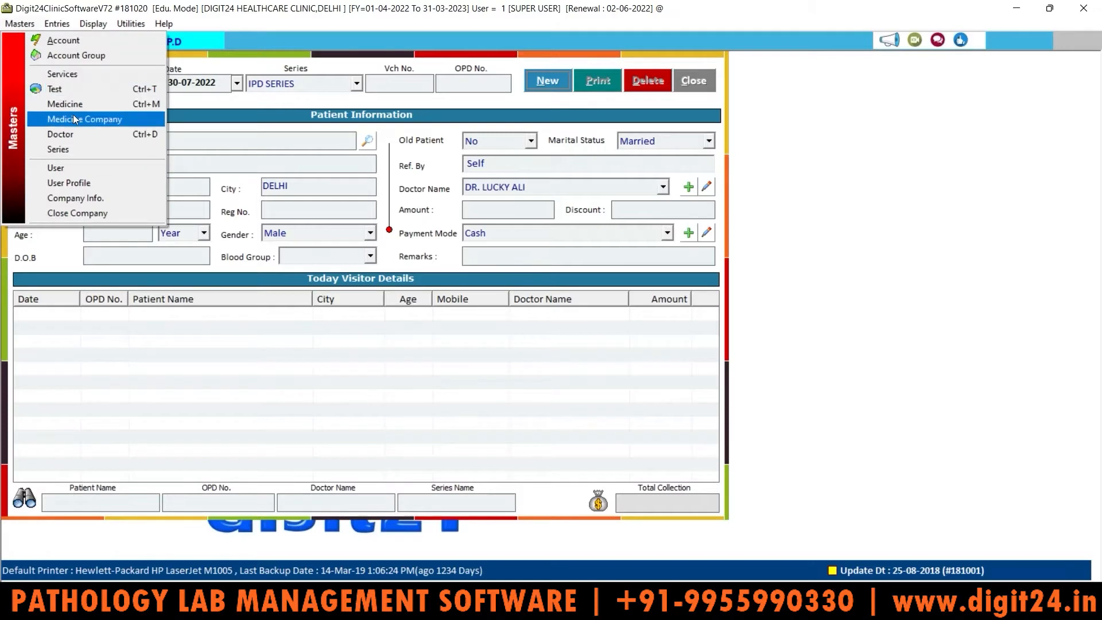
pyautogui.click(77, 149)
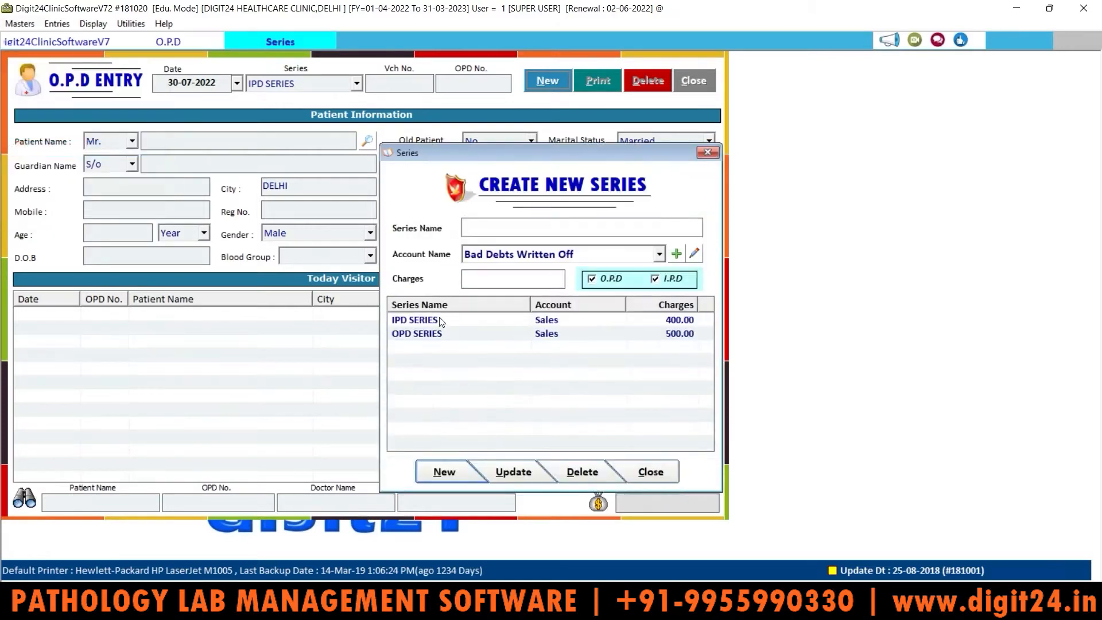
pyautogui.click(708, 153)
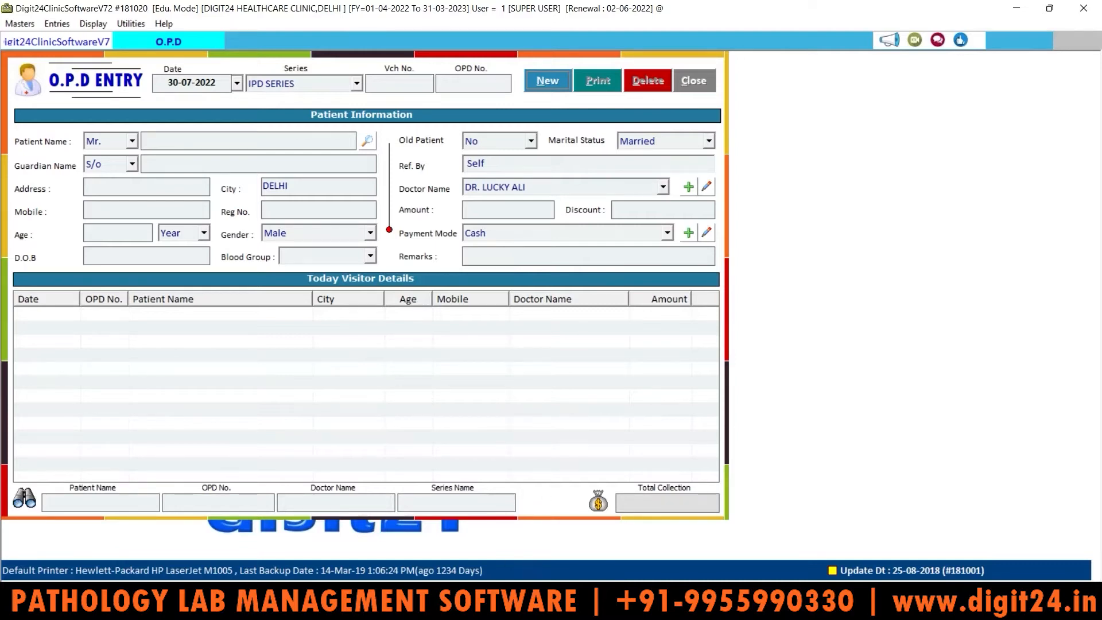
# Step: Switch back to the Digit24 Health Care web application and expand the setup section to examine its modules
pyautogui.moveTo(504, 603)
pyautogui.click(557, 552)
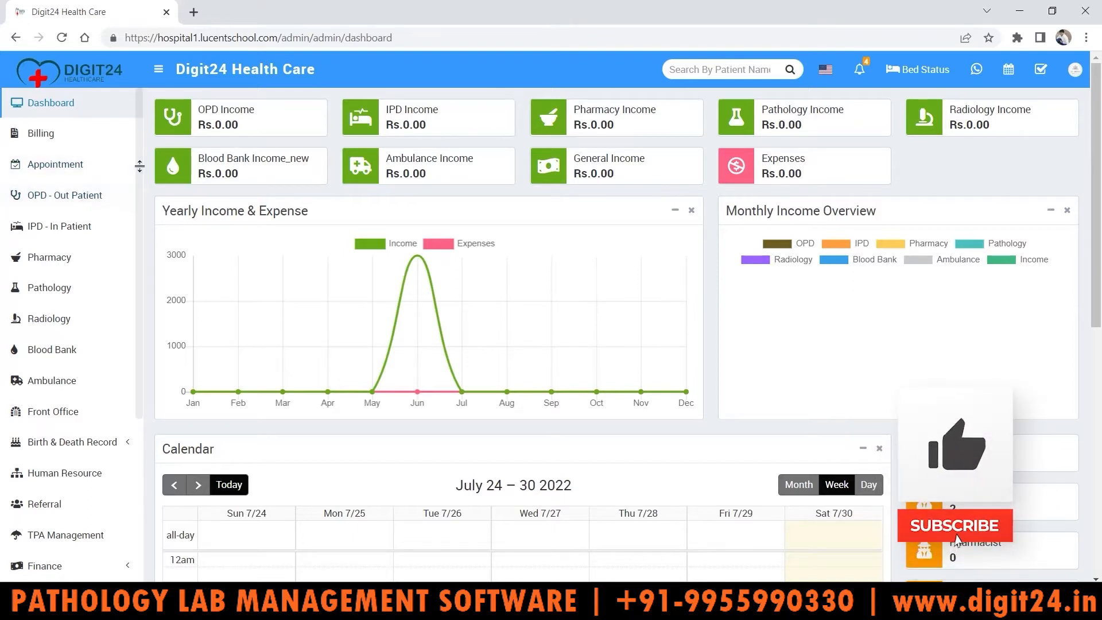
pyautogui.moveTo(140, 166); pyautogui.dragTo(144, 368)
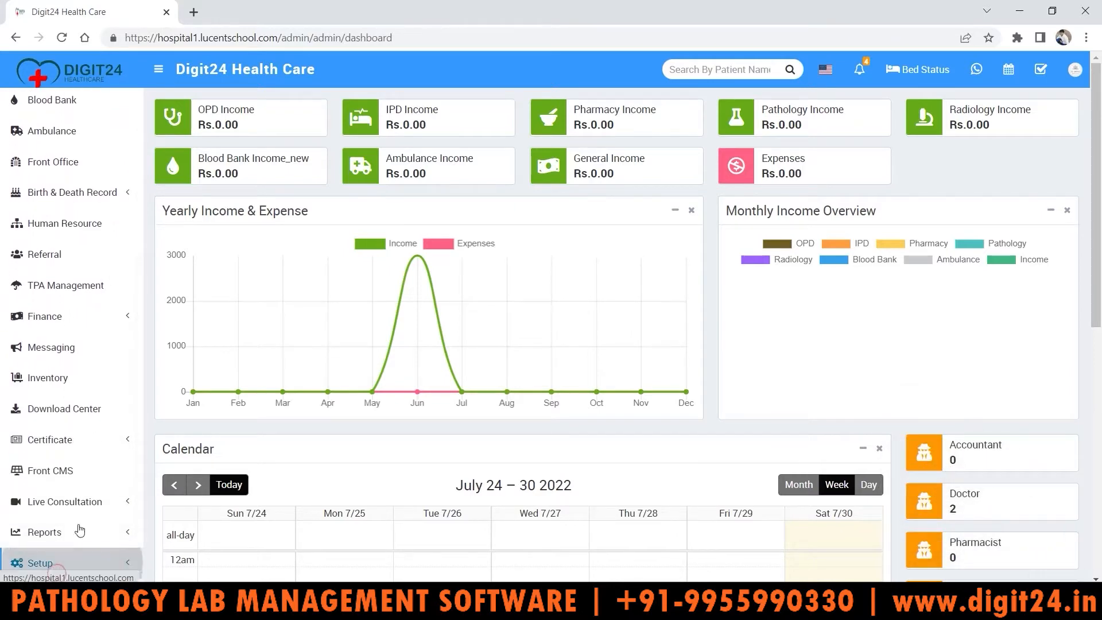
pyautogui.click(57, 565)
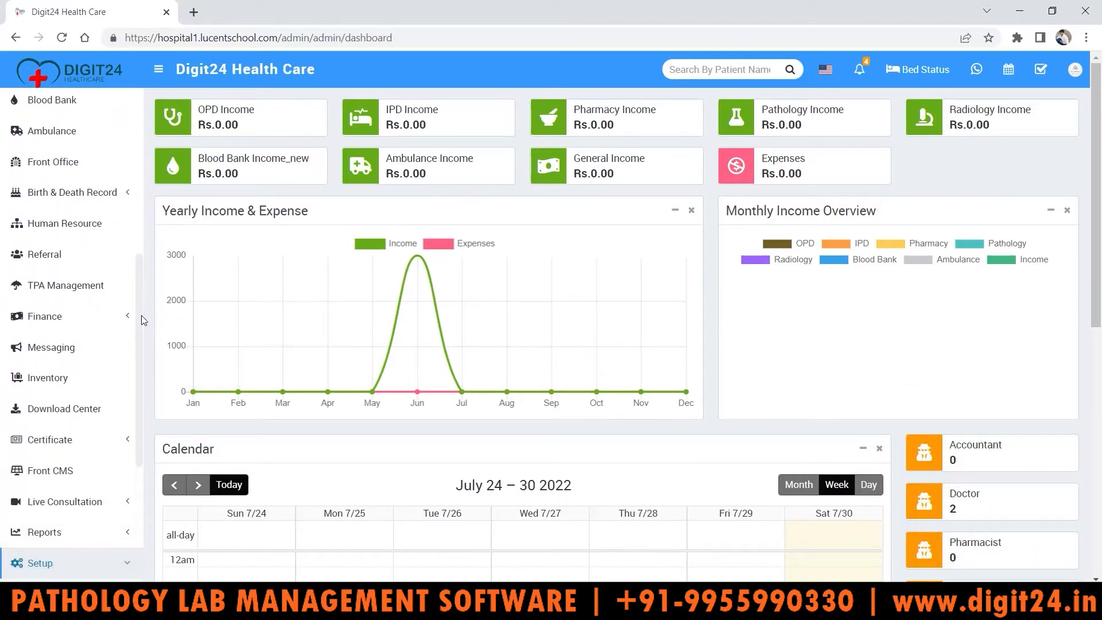
pyautogui.scroll(-7, 142, 315)
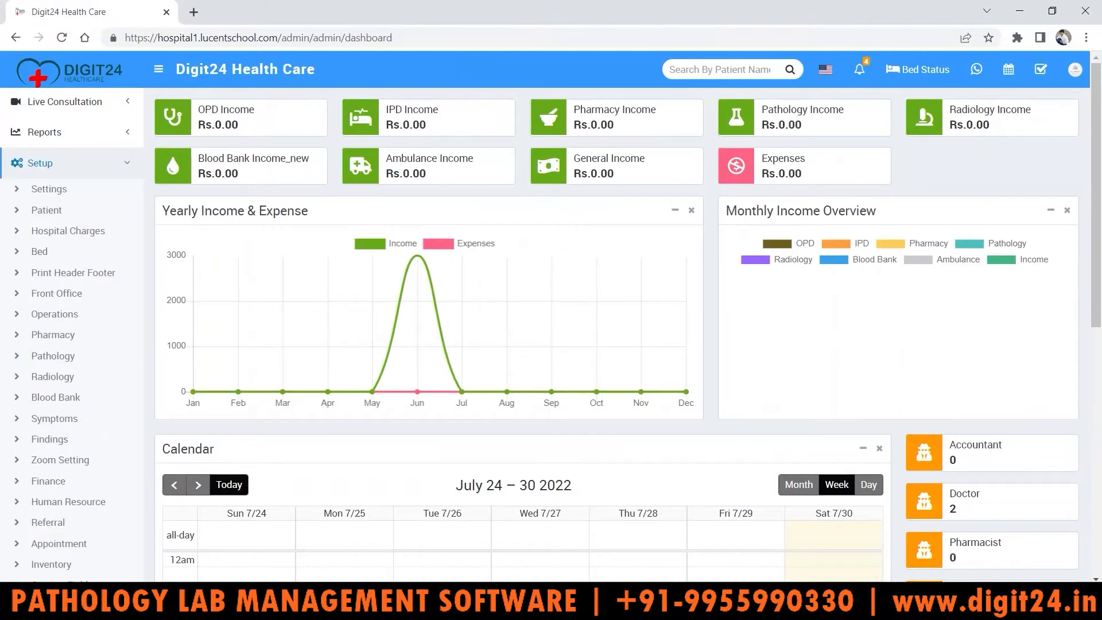
# Step: Open the pathology setup and add a pathology category named Clinical Microbiology
pyautogui.click(63, 359)
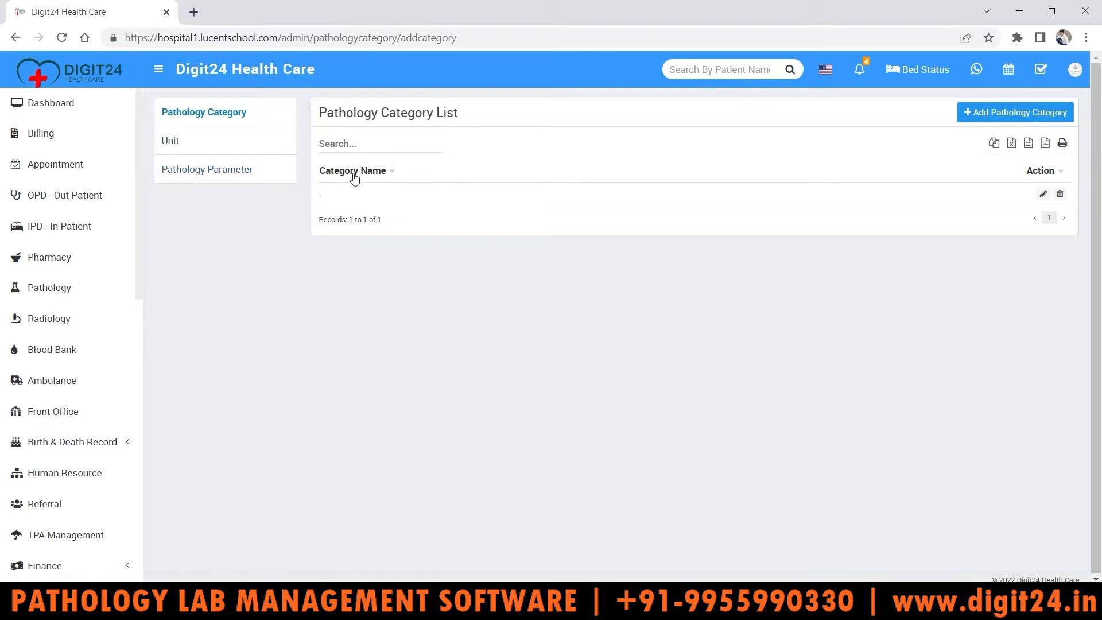
pyautogui.click(1018, 116)
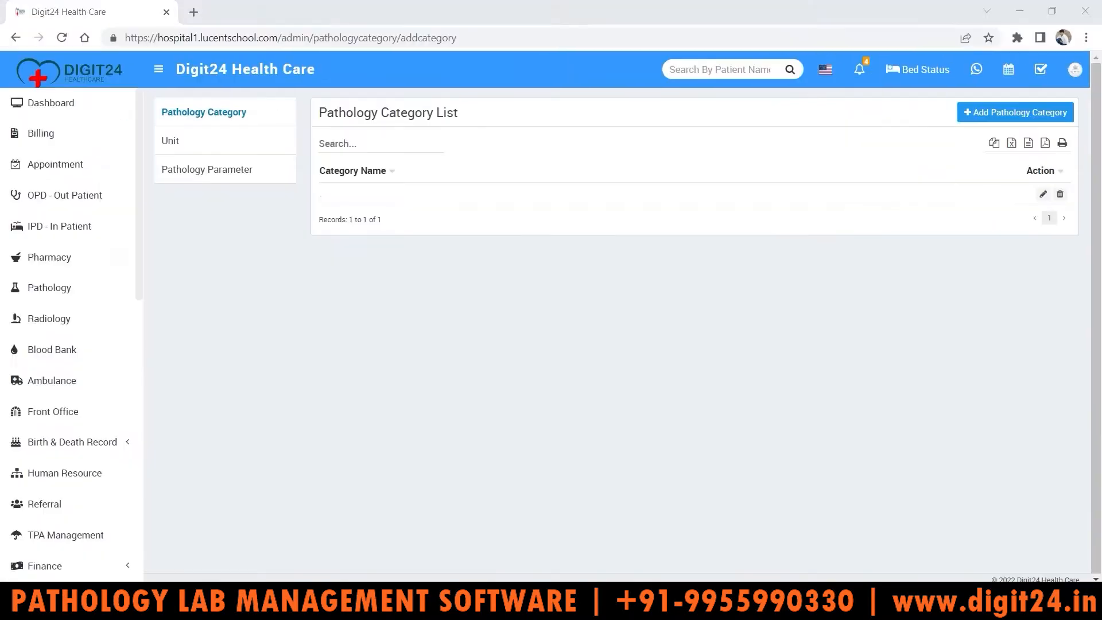
pyautogui.click(1018, 116)
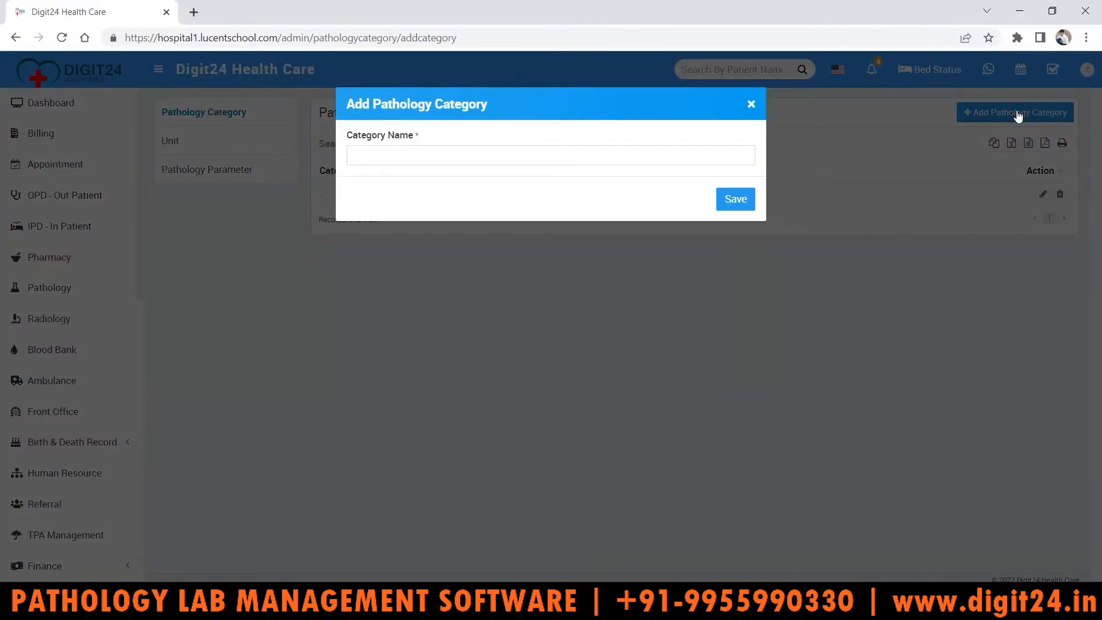
pyautogui.click(517, 166)
pyautogui.click(438, 155)
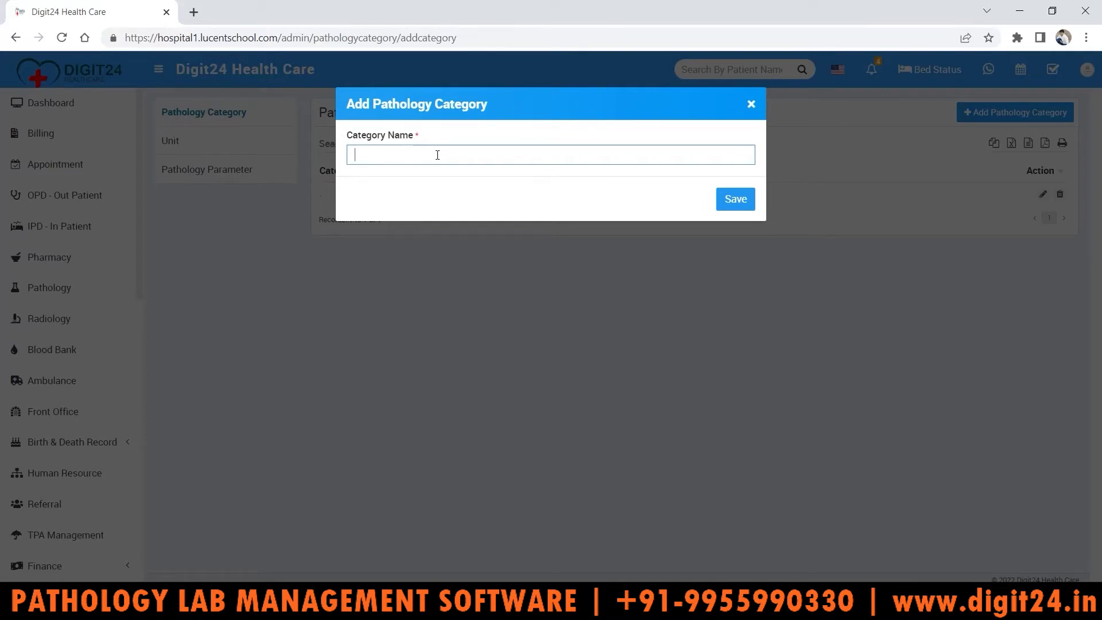
pyautogui.write('Clinical Microbiology')
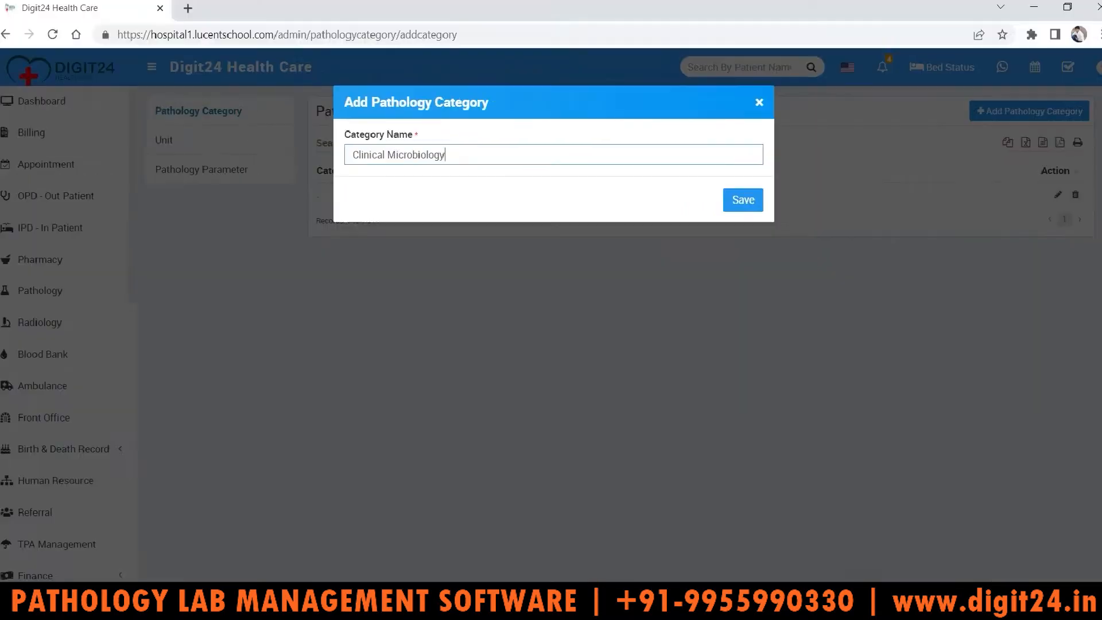
pyautogui.click(751, 201)
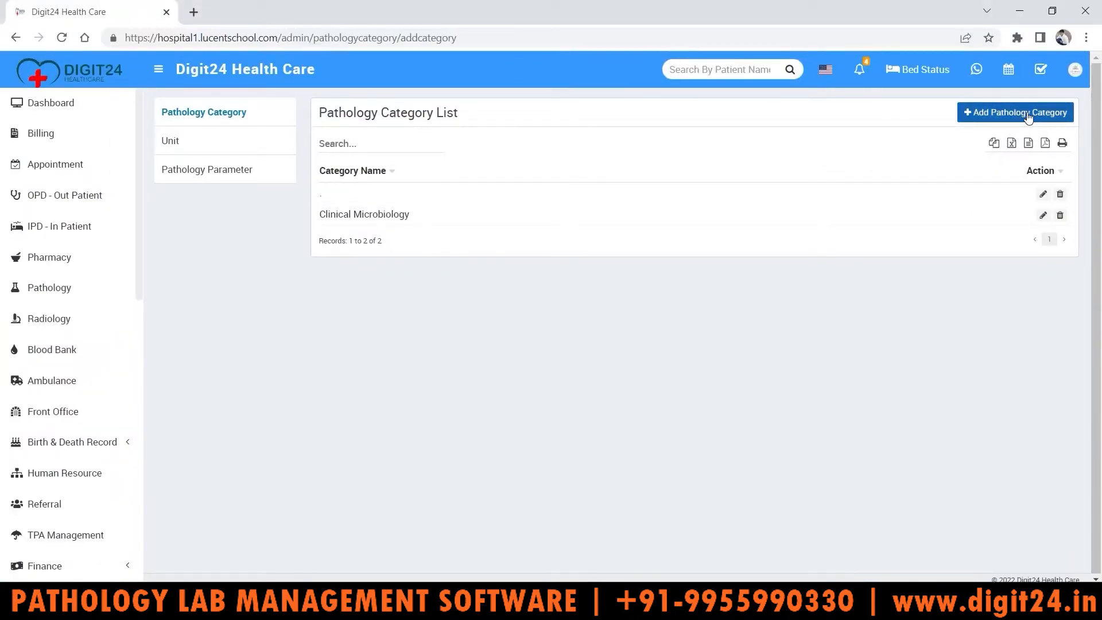
# Step: Add a pathology category named Clinical Chemistry and save it to the category list
pyautogui.click(1028, 114)
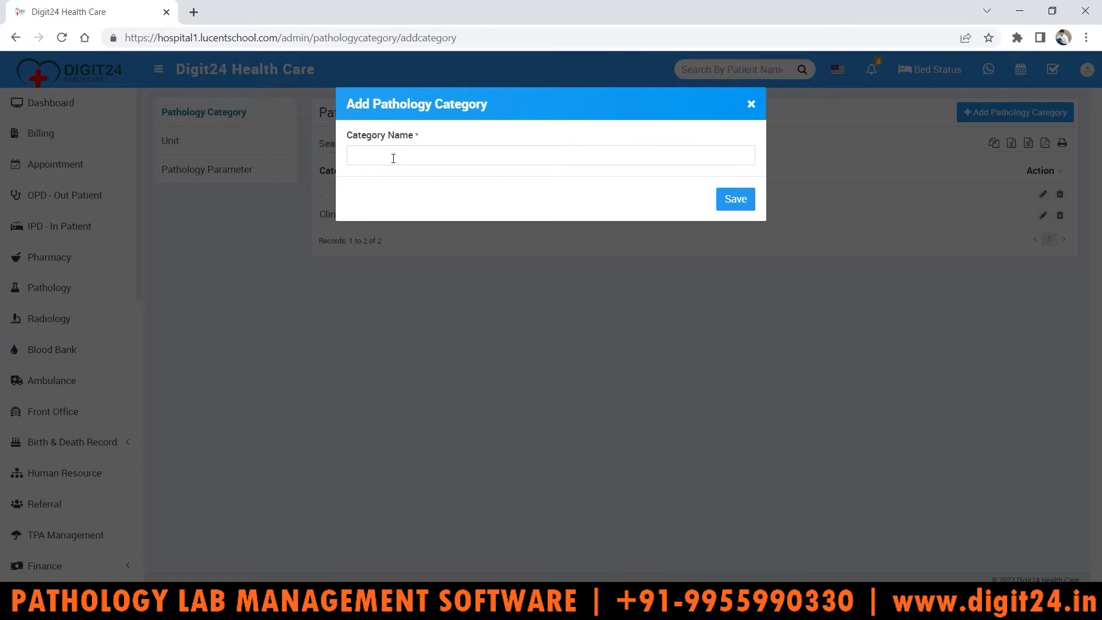
pyautogui.click(393, 159)
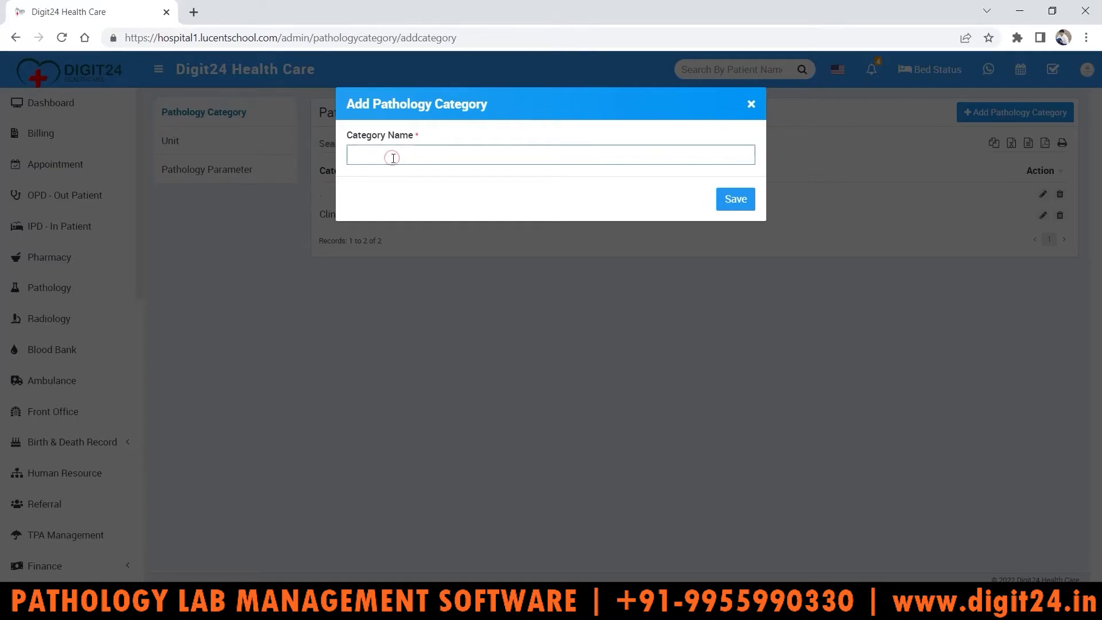
pyautogui.write('Clinical Chemistry')
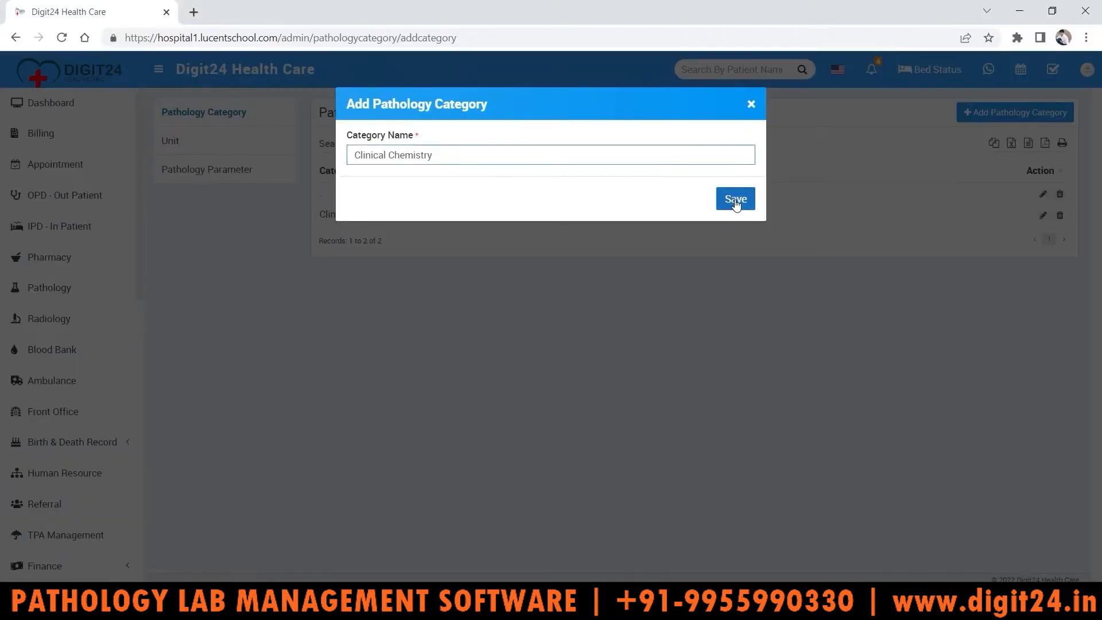
pyautogui.click(736, 199)
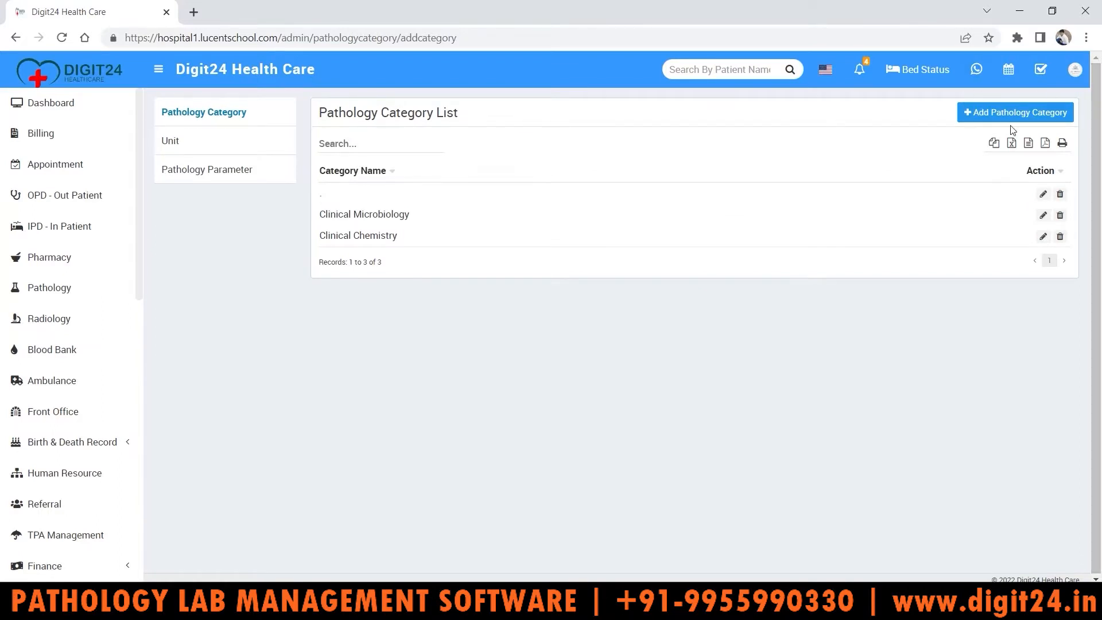
# Step: Add a pathology category named Hematology and save it to the category list
pyautogui.click(1020, 114)
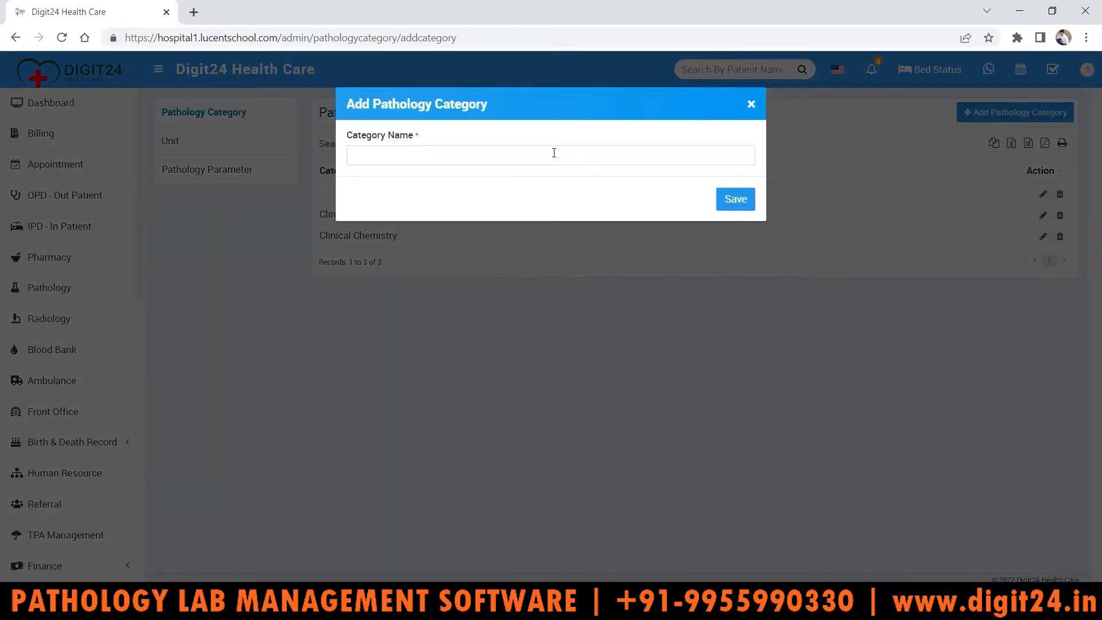
pyautogui.click(554, 152)
pyautogui.write('He')
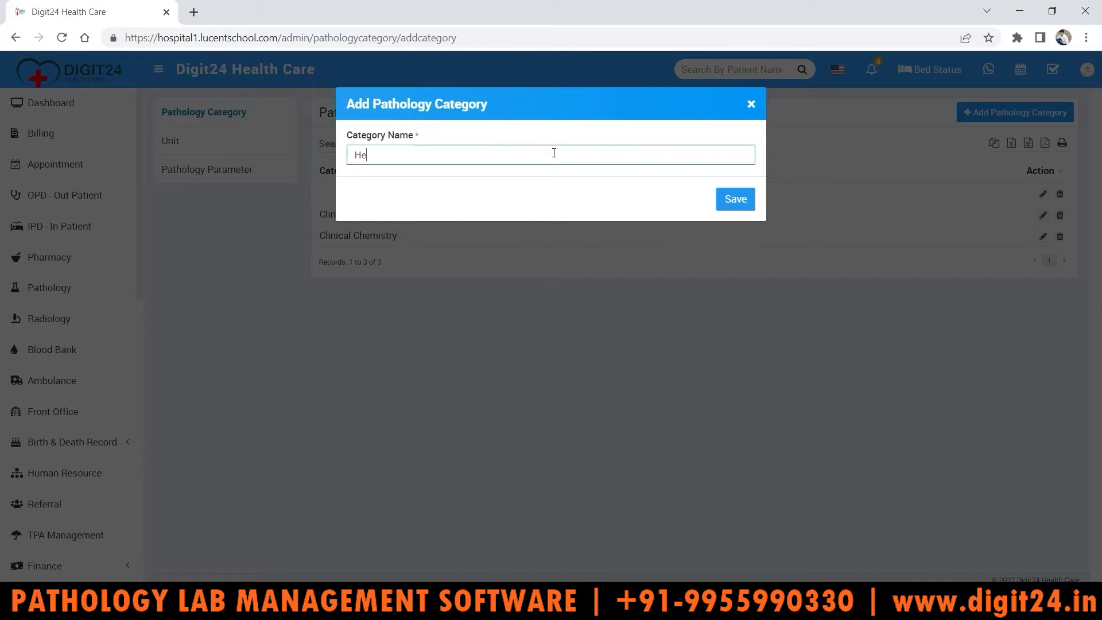
pyautogui.write('matology')
pyautogui.click(738, 199)
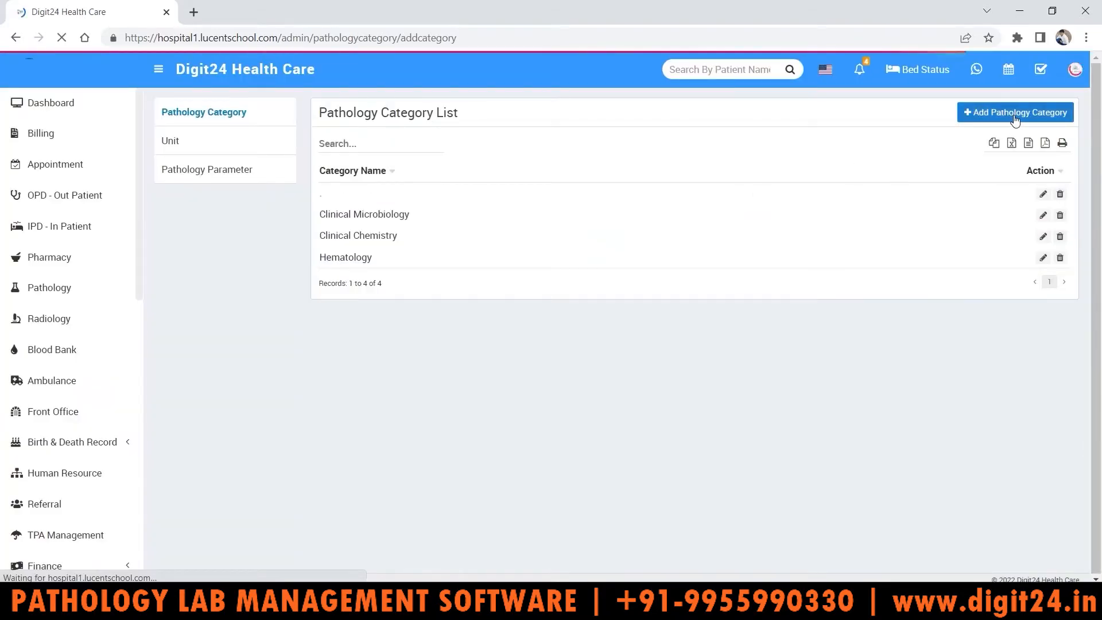
# Step: Add a pathology category named Molecular Diagnostic and save it to the category list
pyautogui.click(1015, 112)
pyautogui.click(487, 158)
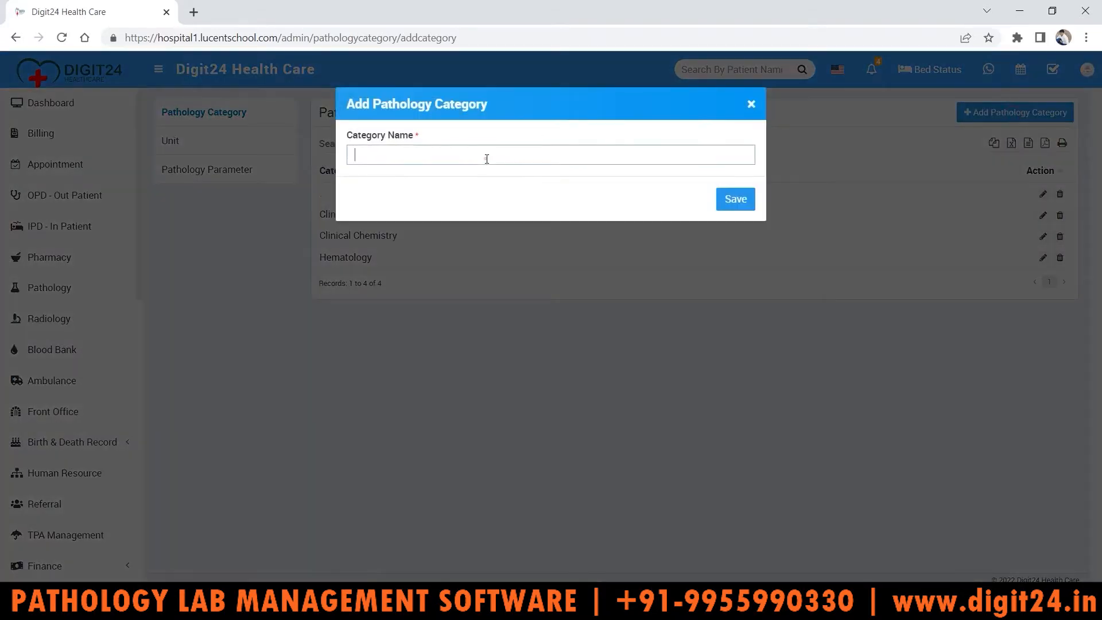
pyautogui.write('Molecular')
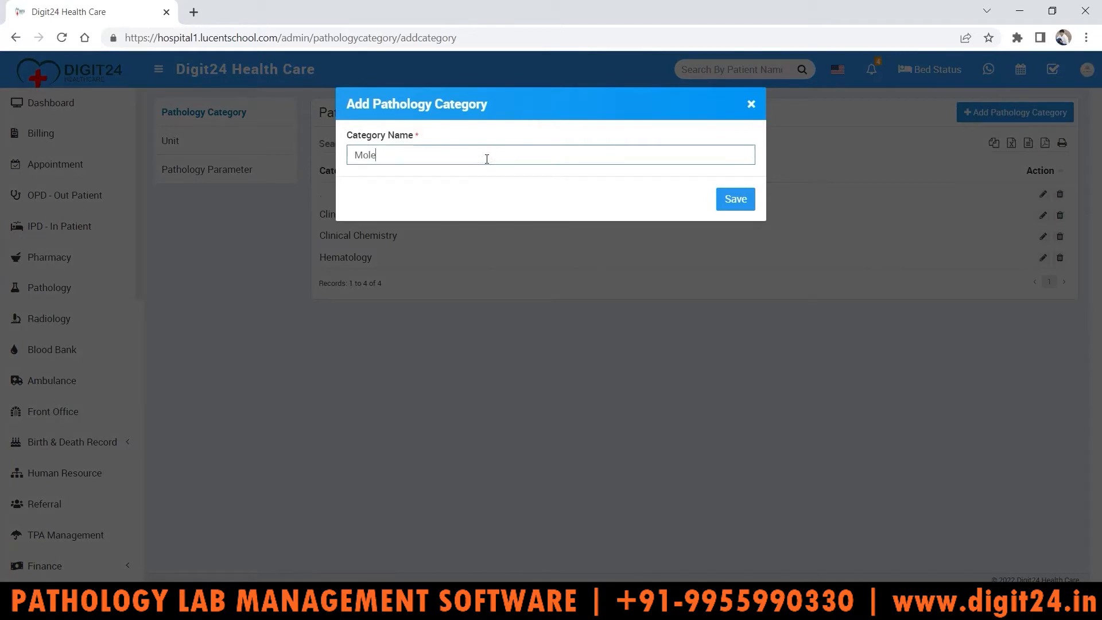
pyautogui.write(' Diagnostic')
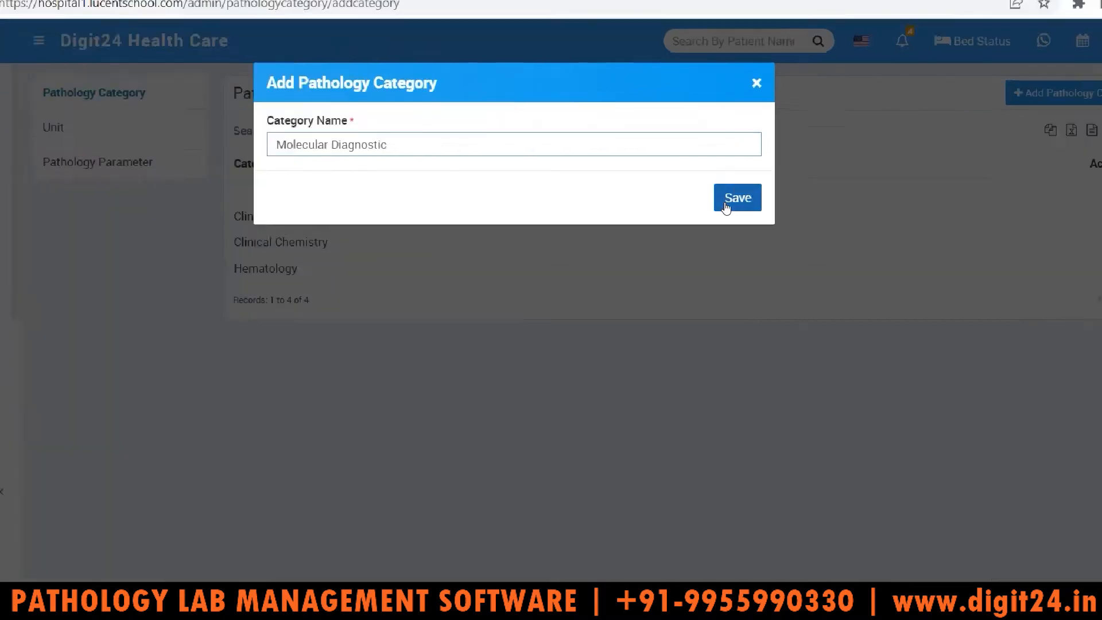
pyautogui.click(726, 201)
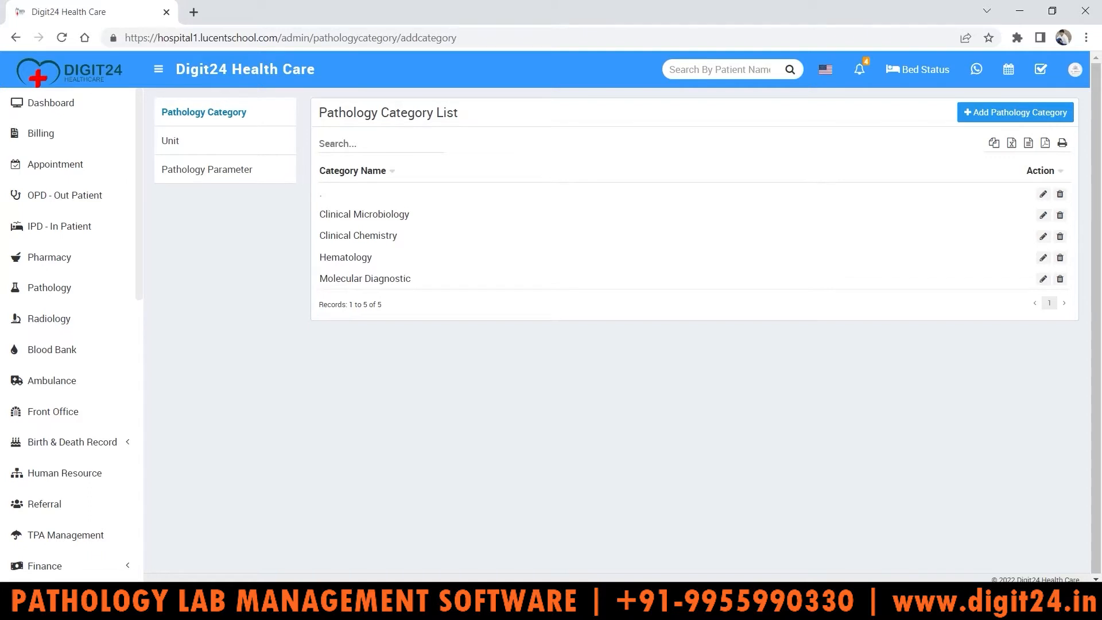
# Step: Add a pathology category named Reproductive Biology and save it to the category list
pyautogui.click(1015, 115)
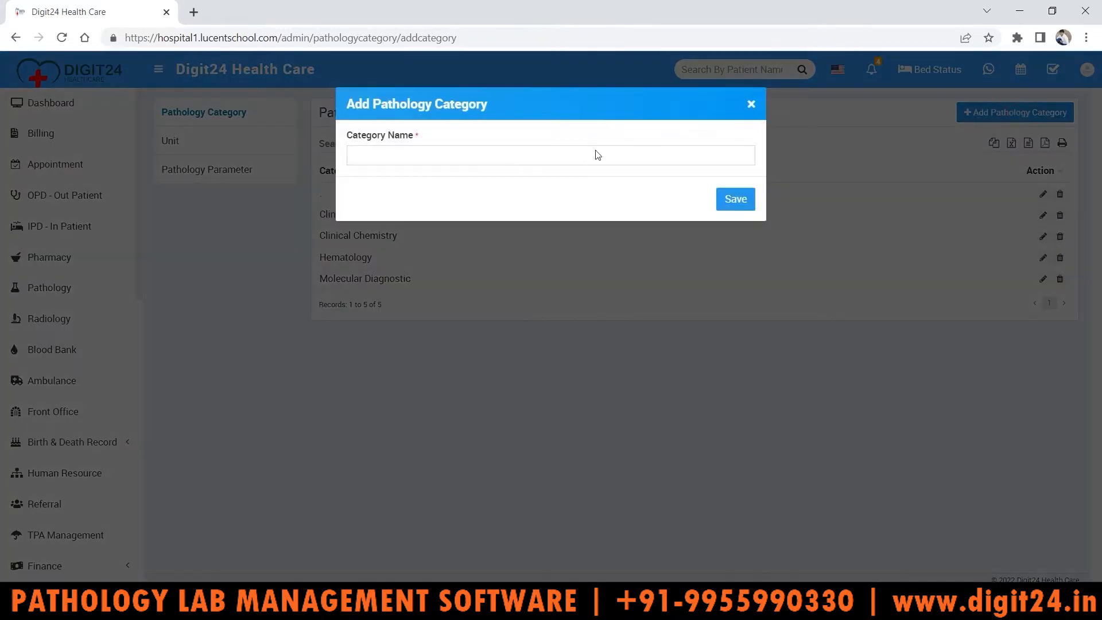
pyautogui.click(501, 154)
pyautogui.write('Repr')
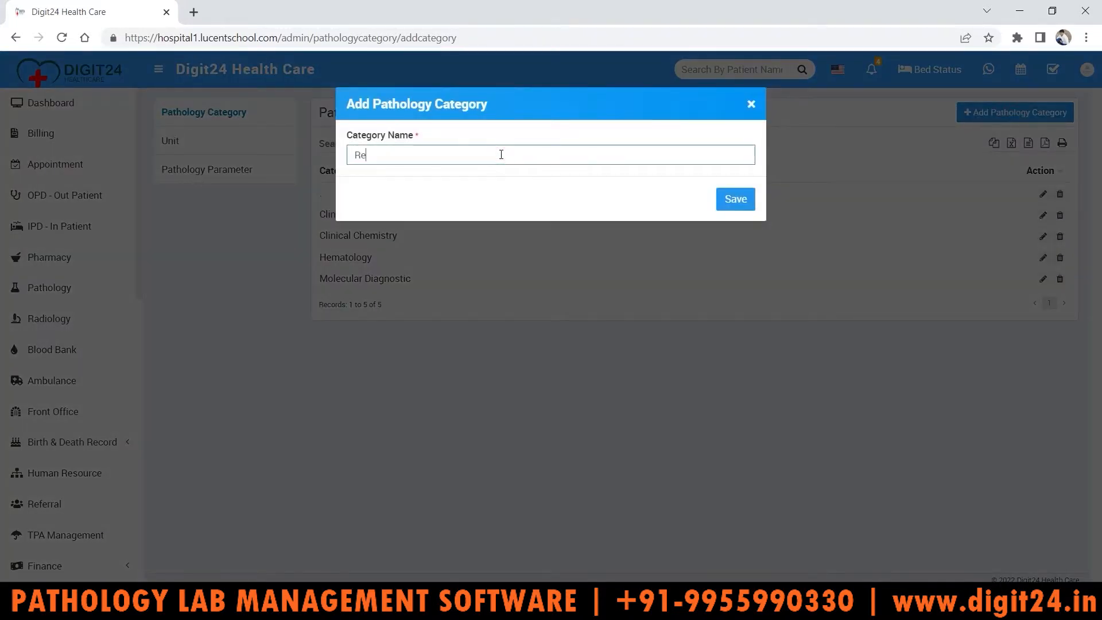
pyautogui.write('oductive Biology')
pyautogui.click(423, 155)
pyautogui.write('o')
pyautogui.click(737, 199)
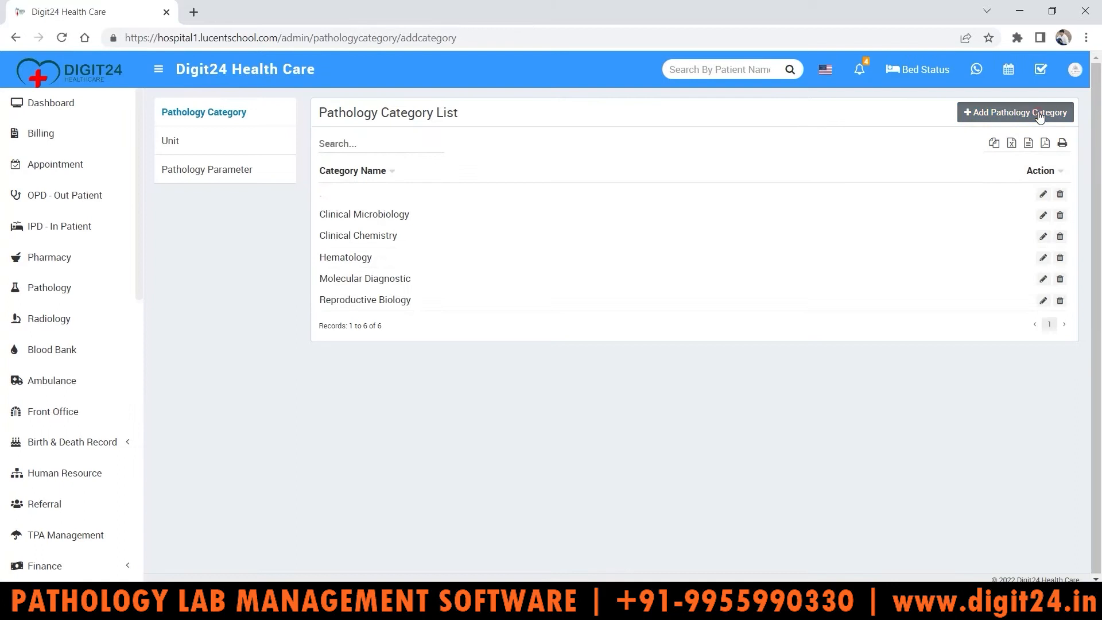
# Step: Add a pathology category named Electromagnetic Waves and save it to the category list
pyautogui.click(1040, 114)
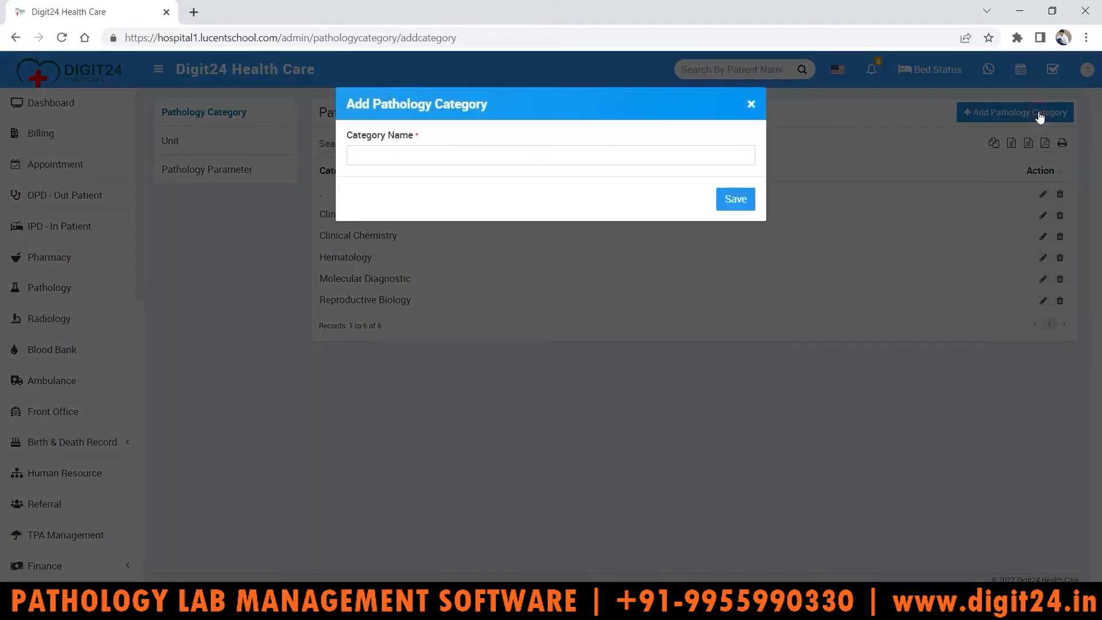
pyautogui.click(476, 154)
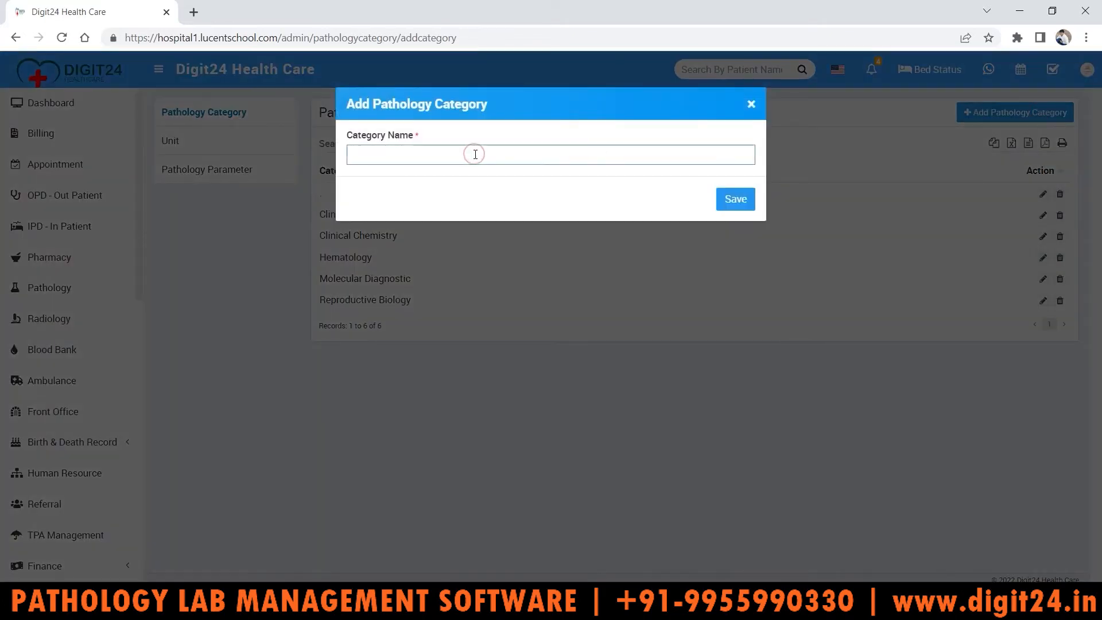
pyautogui.write('Electromagnetic Waves')
pyautogui.click(732, 207)
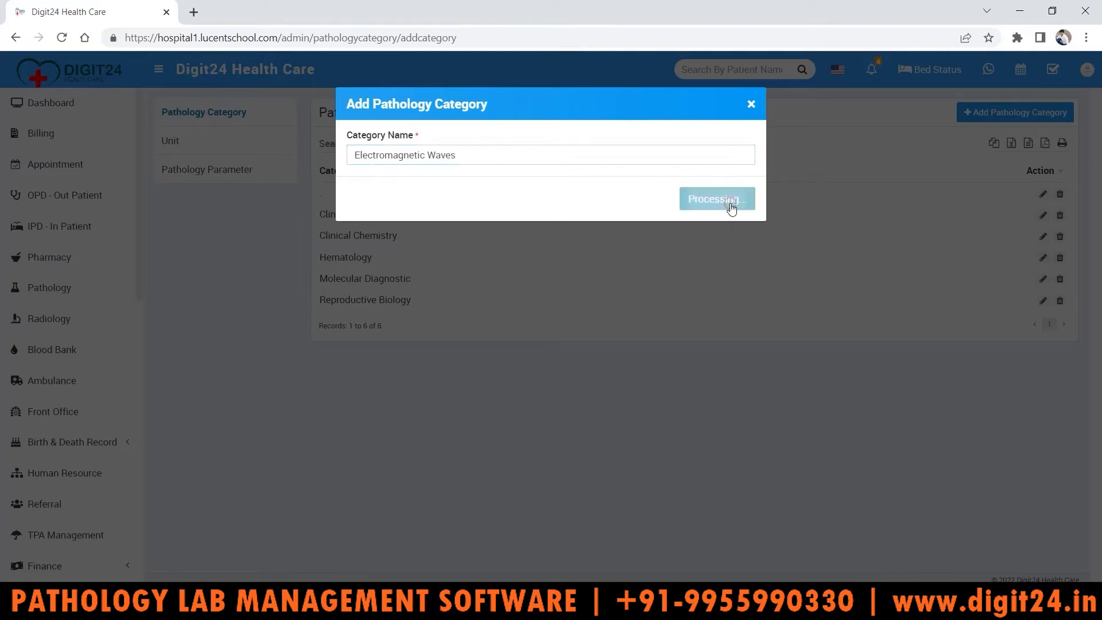
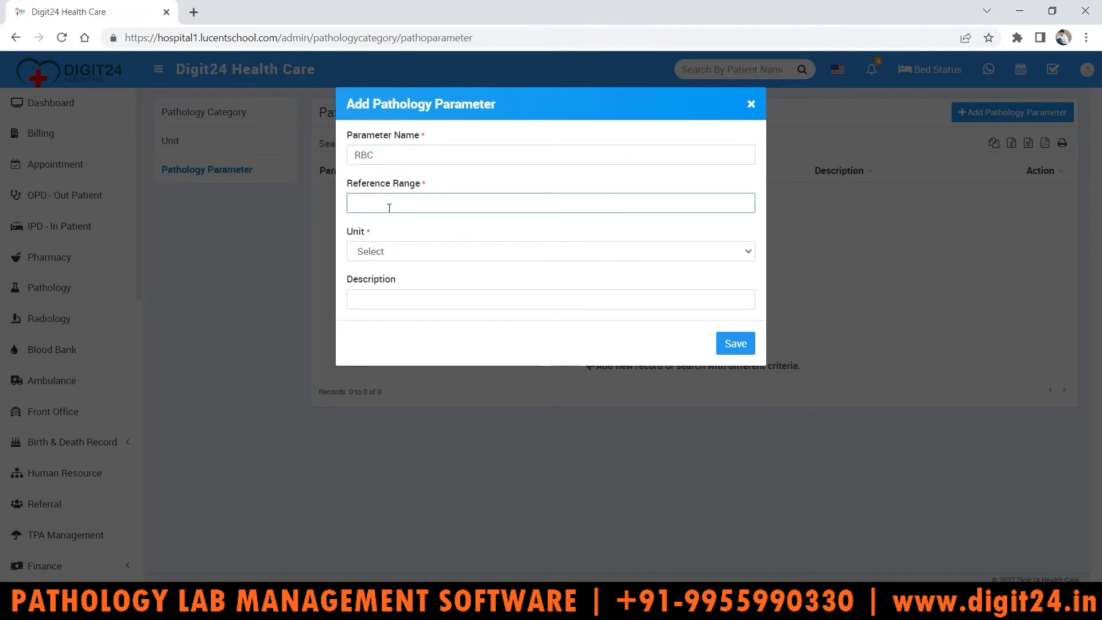
# Step: Give the RBC parameter the reference range 4.1 to 5.1, unit million/mm3 and description RBC Blood Test, and save it
pyautogui.write('4')
pyautogui.write('.1 T')
pyautogui.write('to 5')
pyautogui.write('.1')
pyautogui.click(374, 259)
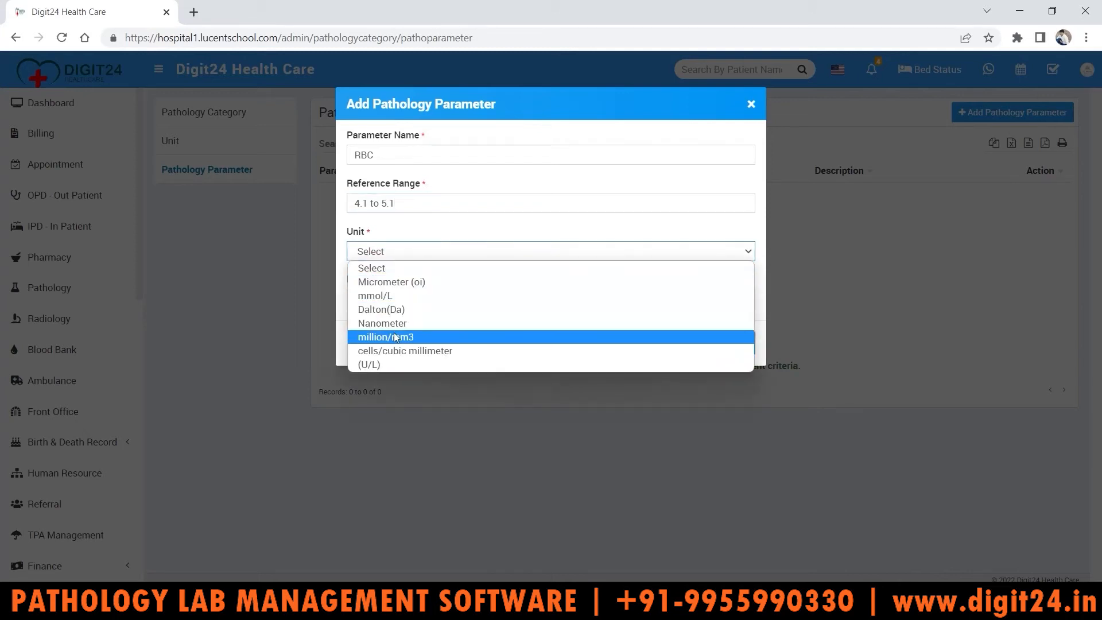
pyautogui.click(398, 341)
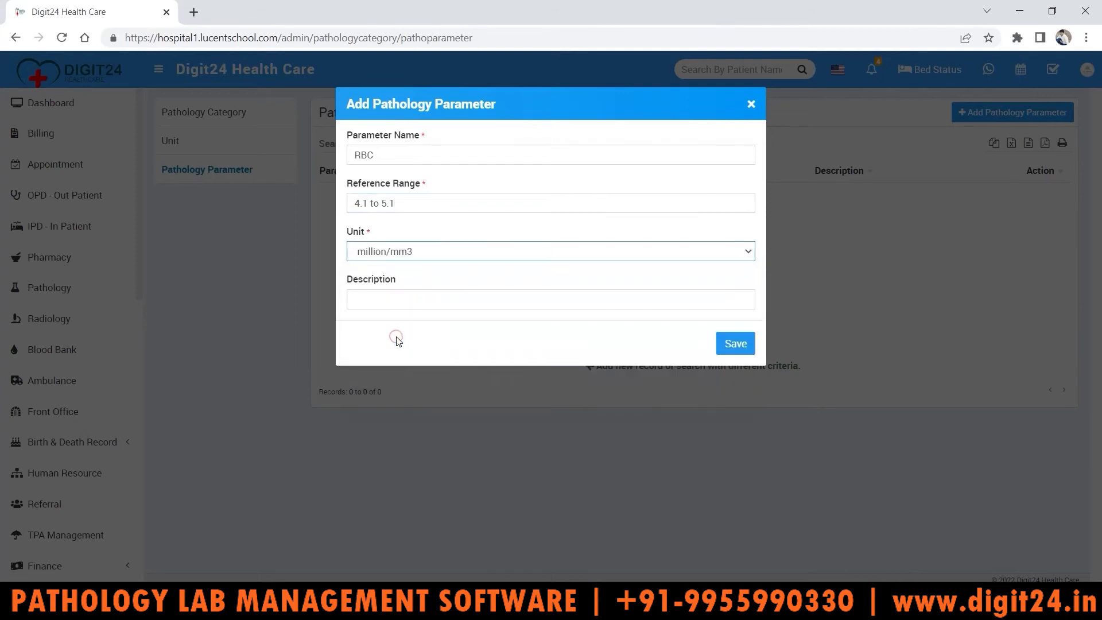
pyautogui.click(390, 303)
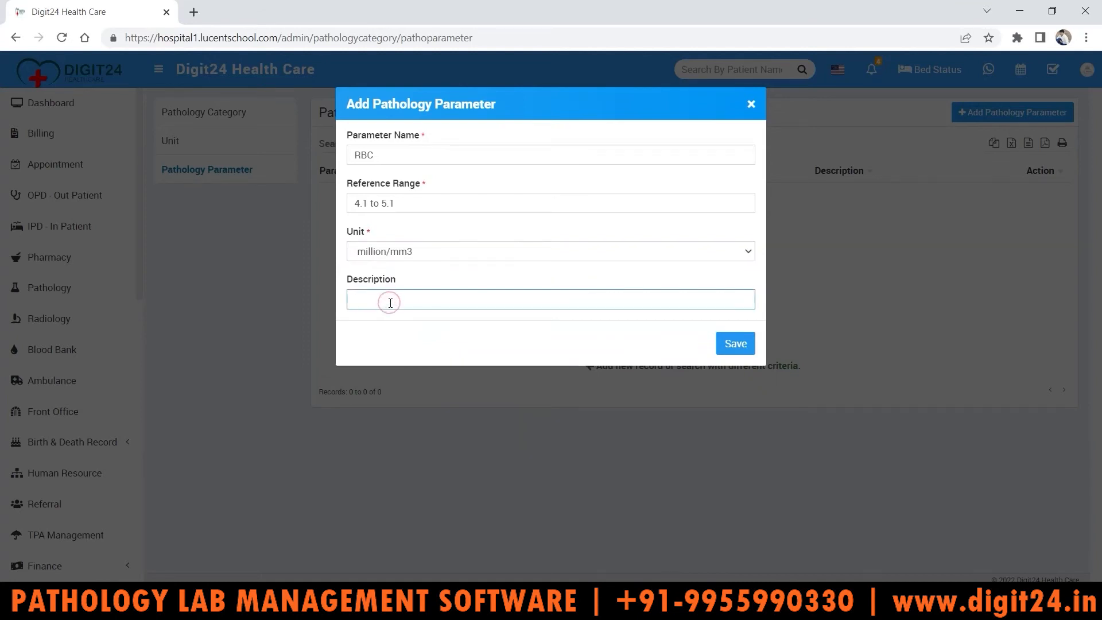
pyautogui.write('RBC Blood Test')
pyautogui.click(743, 345)
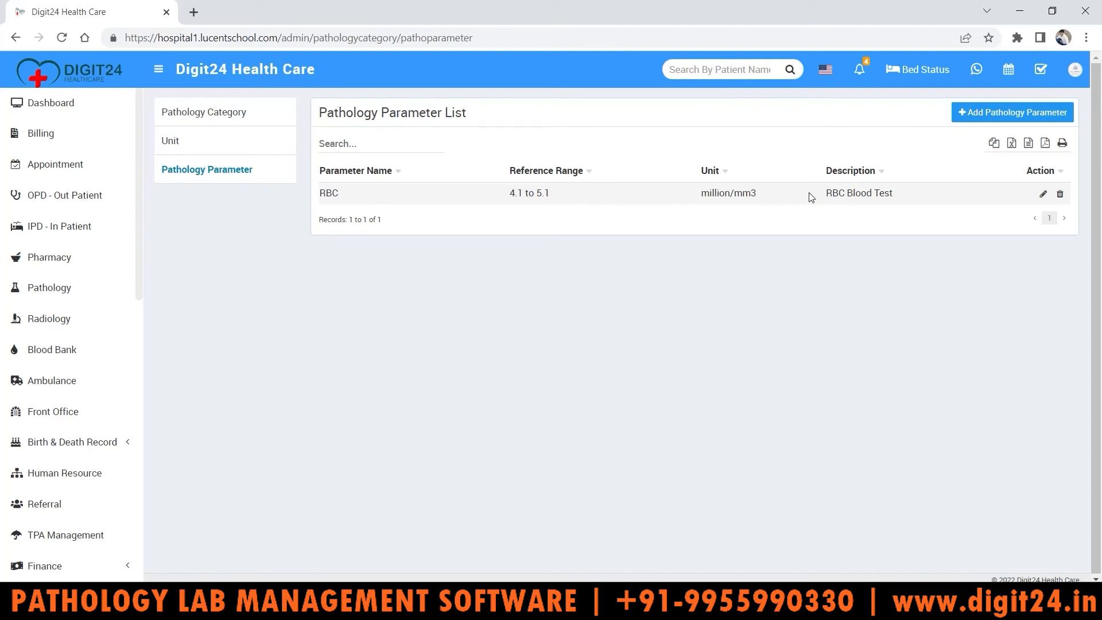
# Step: Start a new pathology parameter named Liver Function Test with reference range 7 to 55 units per litre and unit (U/L)
pyautogui.click(1012, 112)
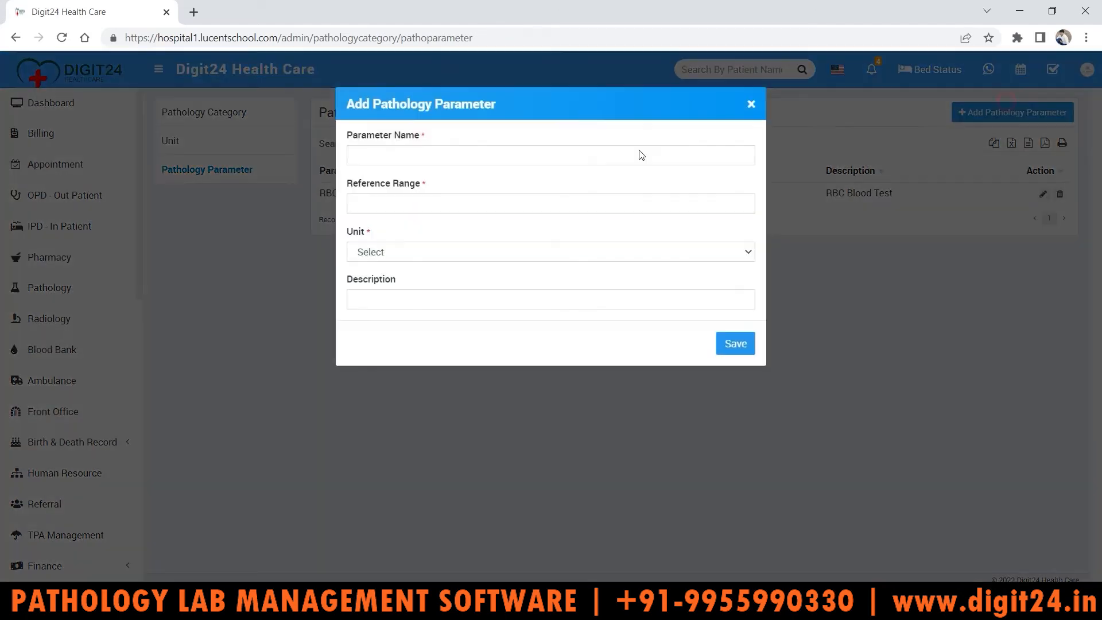
pyautogui.click(501, 152)
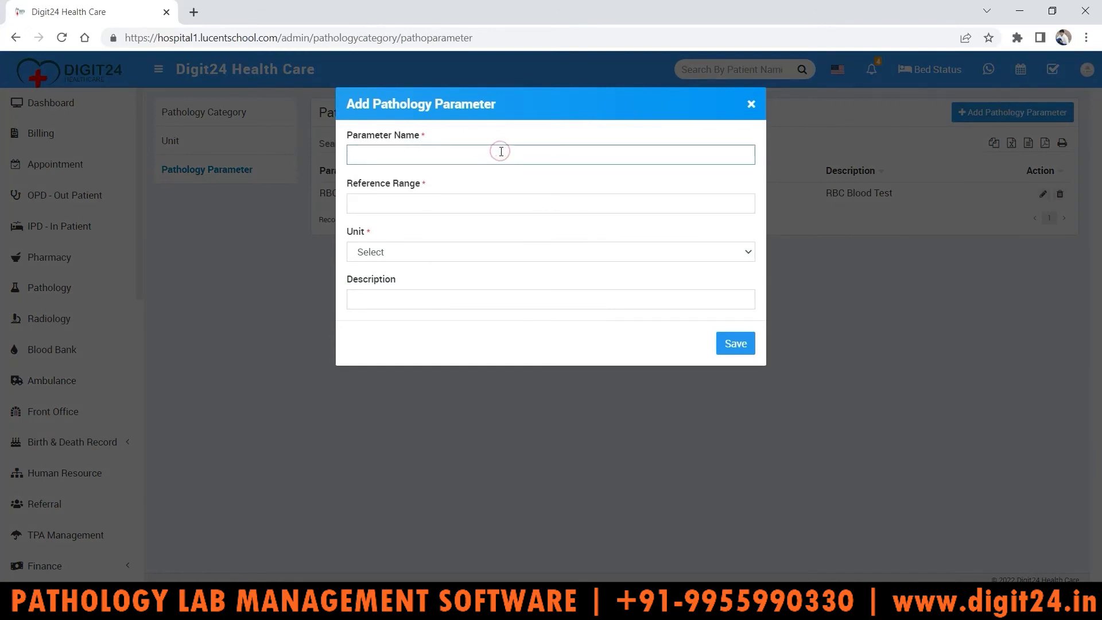
pyautogui.write('Liver Function Test')
pyautogui.click(483, 203)
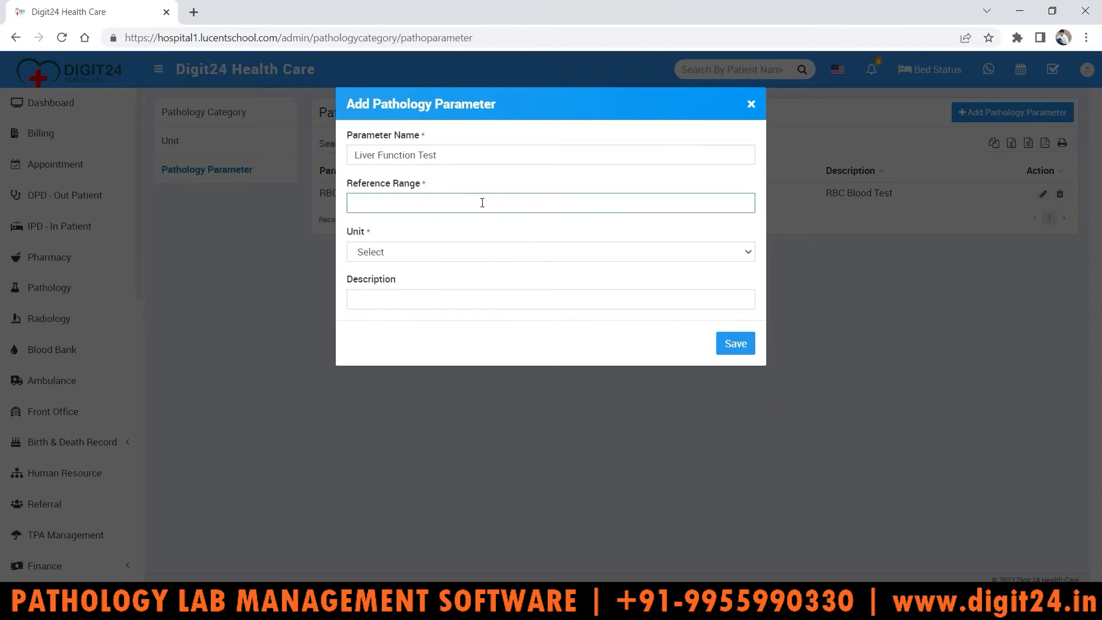
pyautogui.write('7 to 55 units per litre')
pyautogui.click(423, 255)
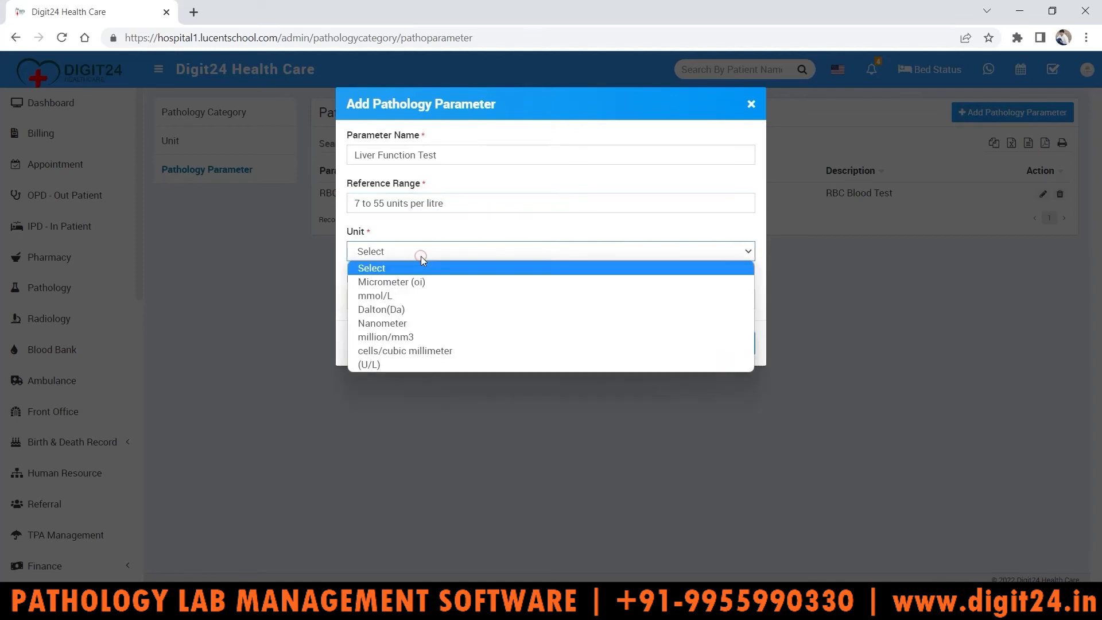
pyautogui.click(396, 366)
pyautogui.click(416, 299)
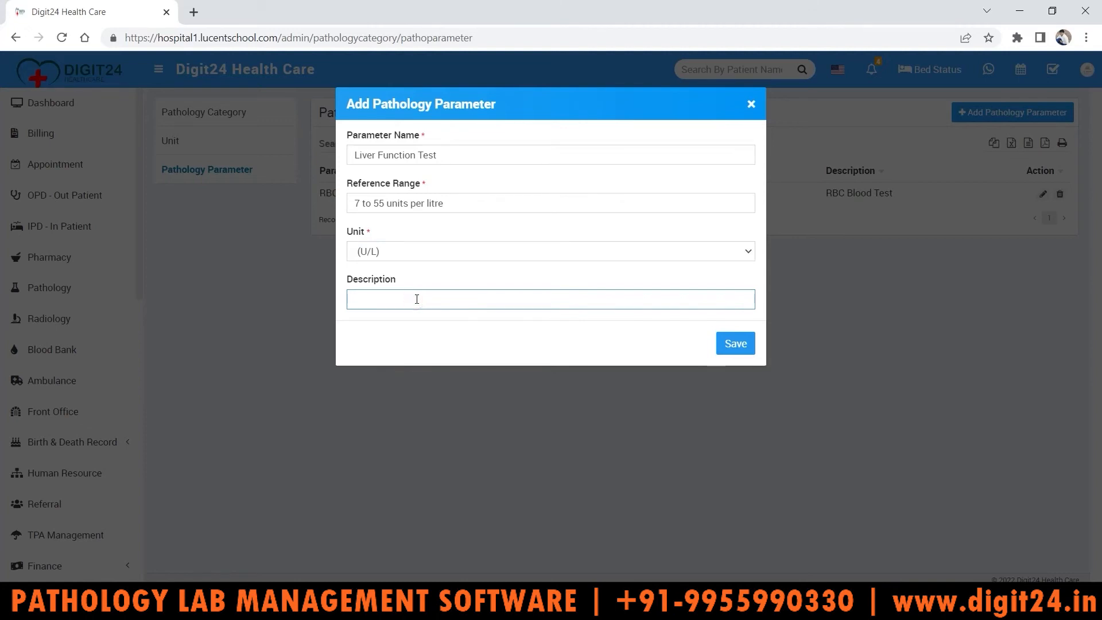
pyautogui.write('A TSH Level > 20')
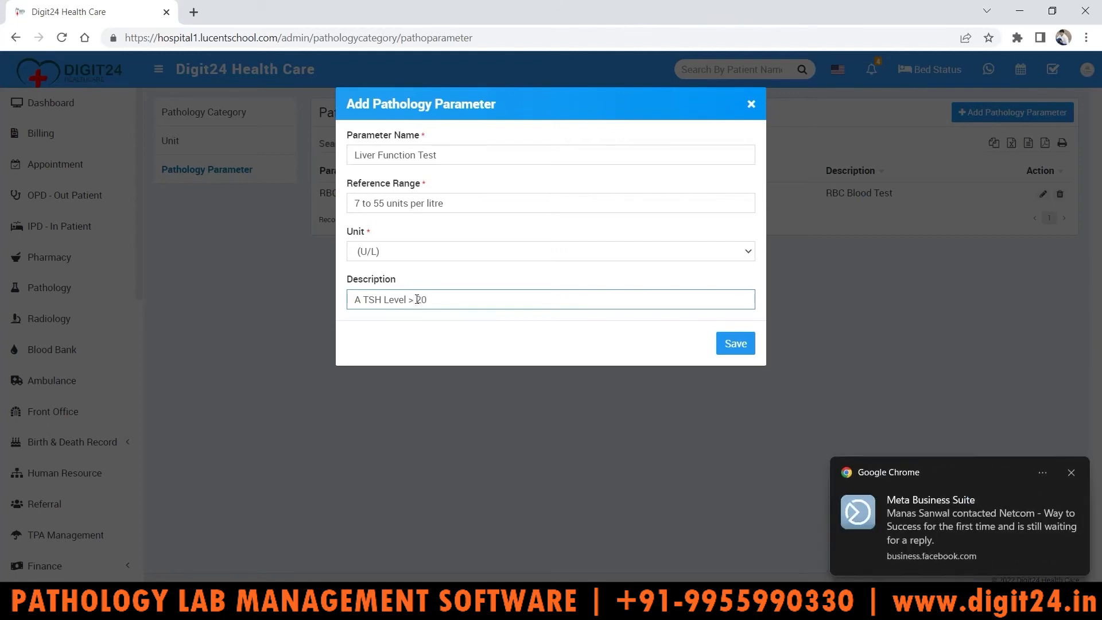
pyautogui.hotkey('ctrl', 'a')
pyautogui.press('BackSpace')
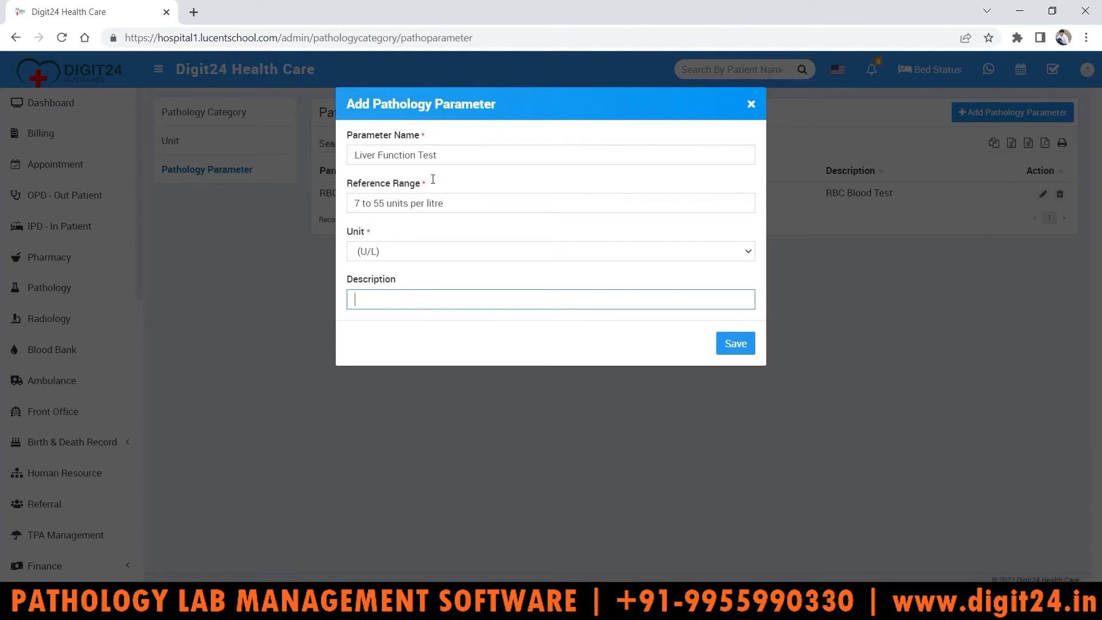
# Step: Reuse the parameter name Liver Function Test as the description and save the new pathology parameter
pyautogui.moveTo(441, 159); pyautogui.dragTo(349, 158)
pyautogui.hotkey('ctrl', 'c')
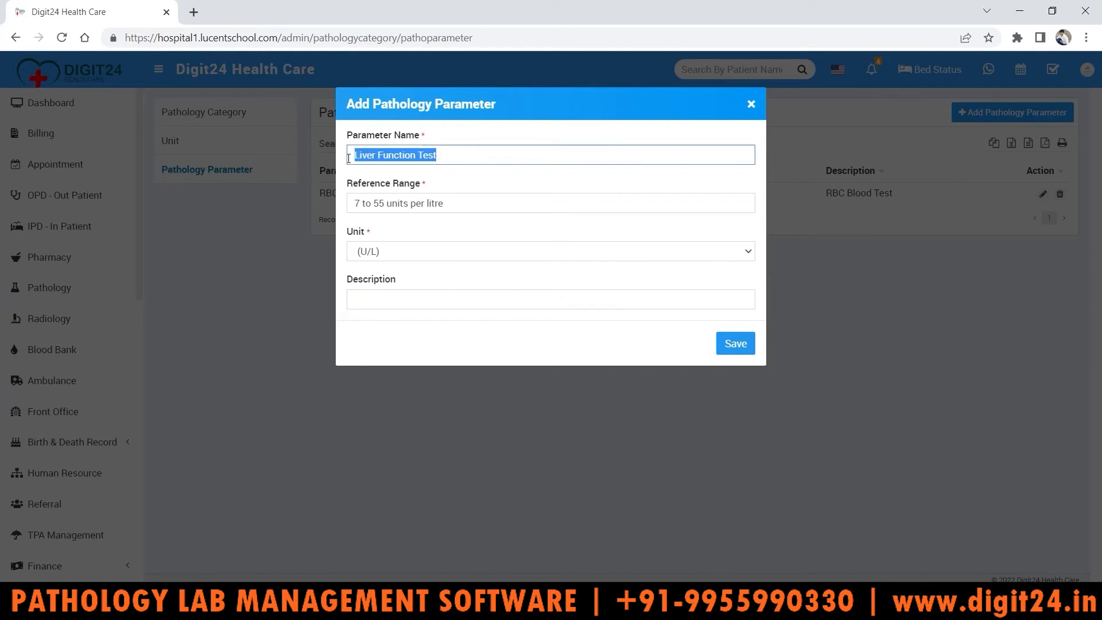
pyautogui.click(391, 295)
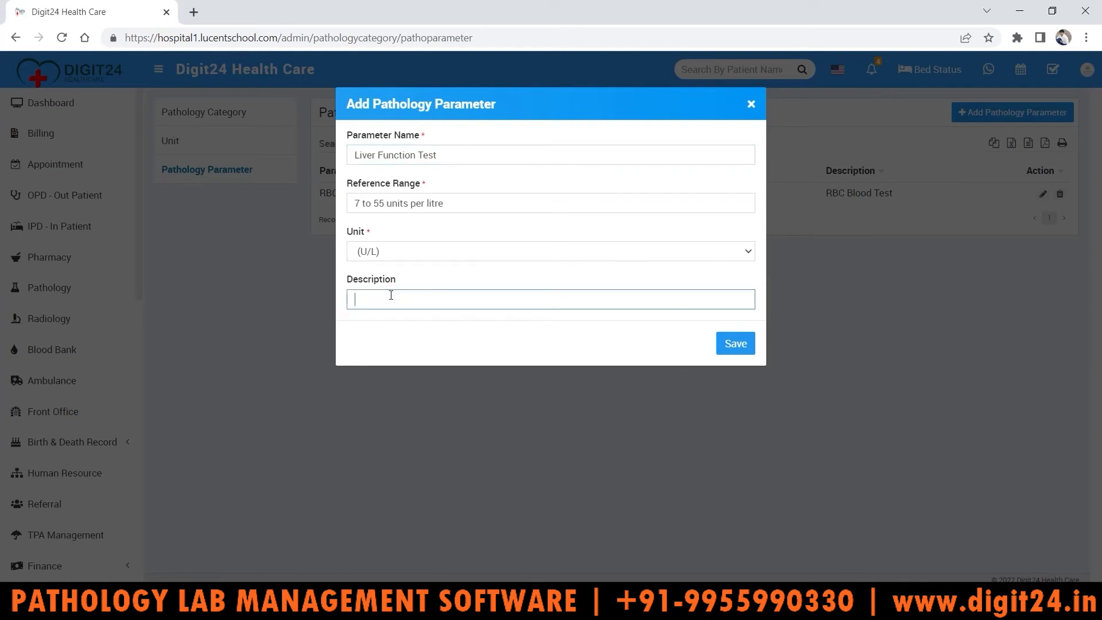
pyautogui.hotkey('ctrl', 'v')
pyautogui.click(732, 341)
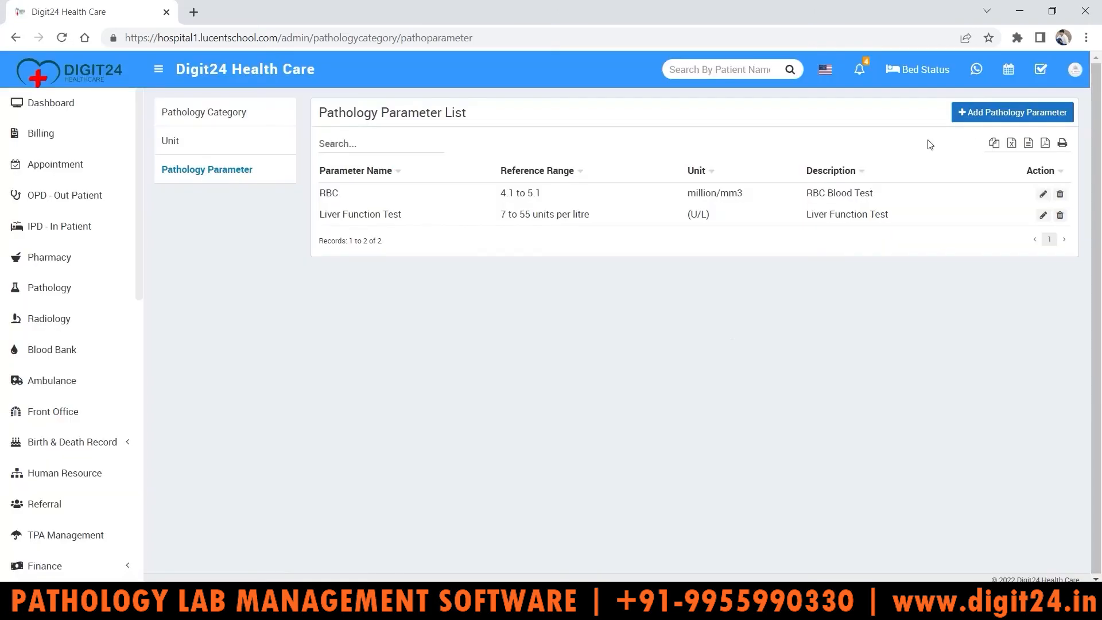
# Step: Start a new pathology parameter named TSH (Thyroid Stimulating Hormone) with reference range 0.5 to 3.0
pyautogui.click(993, 115)
pyautogui.click(471, 158)
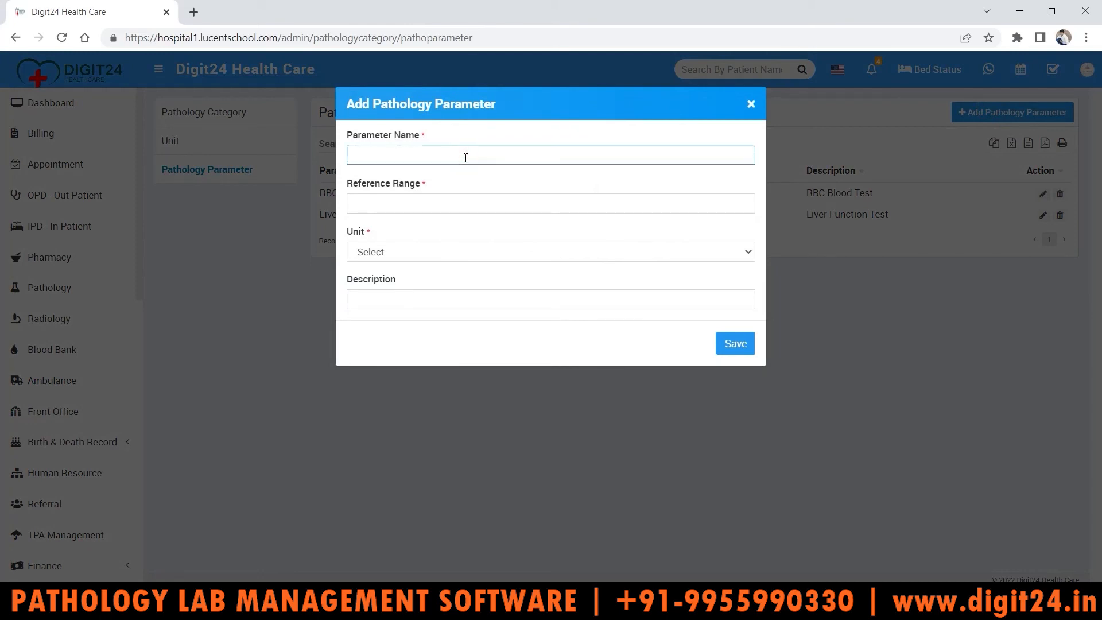
pyautogui.write('TSH (Thyroid')
pyautogui.write('Stimulating Hormone)')
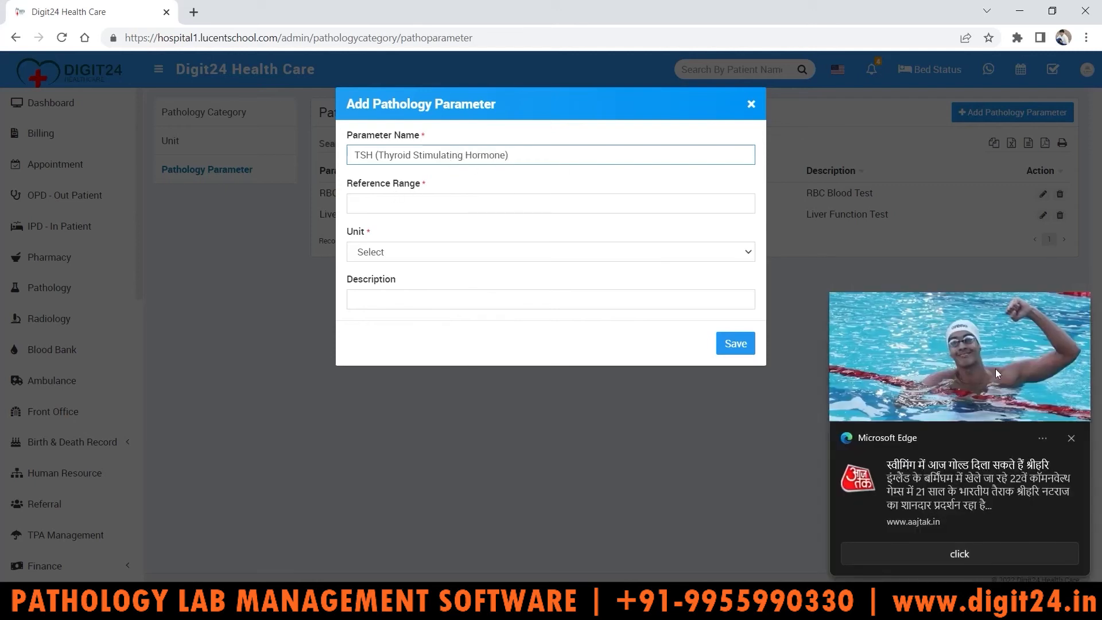
pyautogui.click(1070, 438)
pyautogui.click(442, 207)
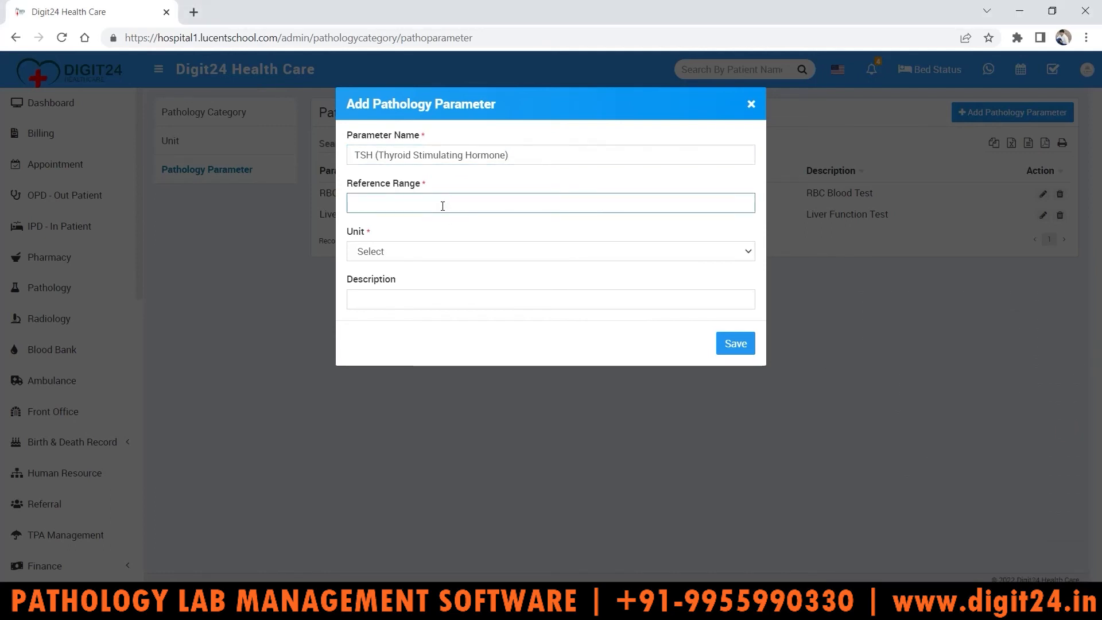
pyautogui.write('0.5 to 3')
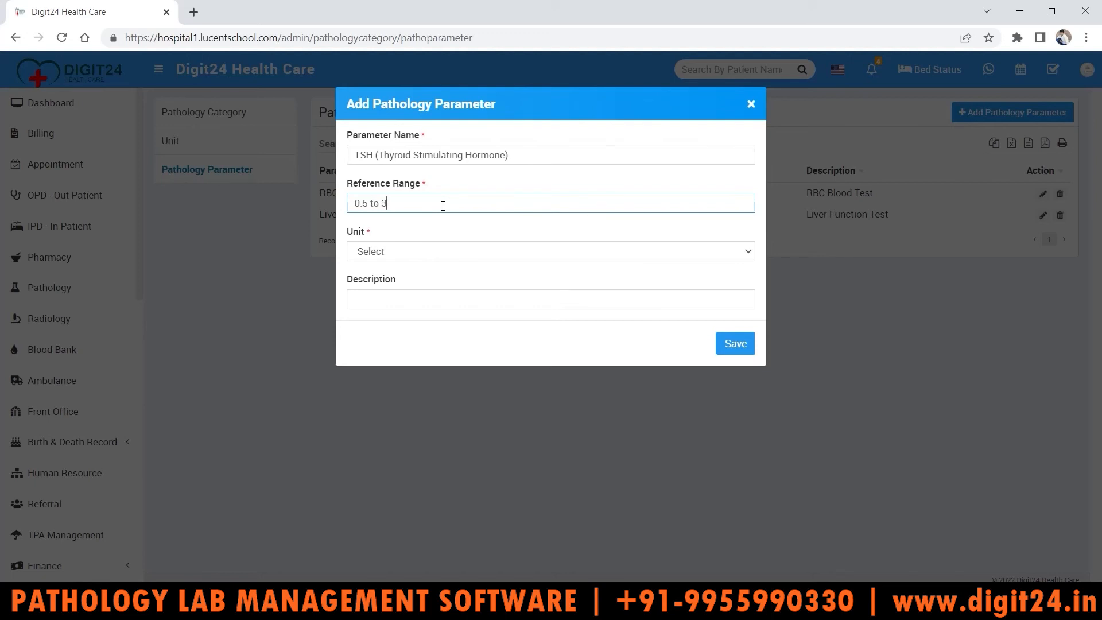
pyautogui.write('.0')
# Step: Give the TSH parameter the unit (U/L) and the description TSH Level > 20, and save it
pyautogui.click(386, 256)
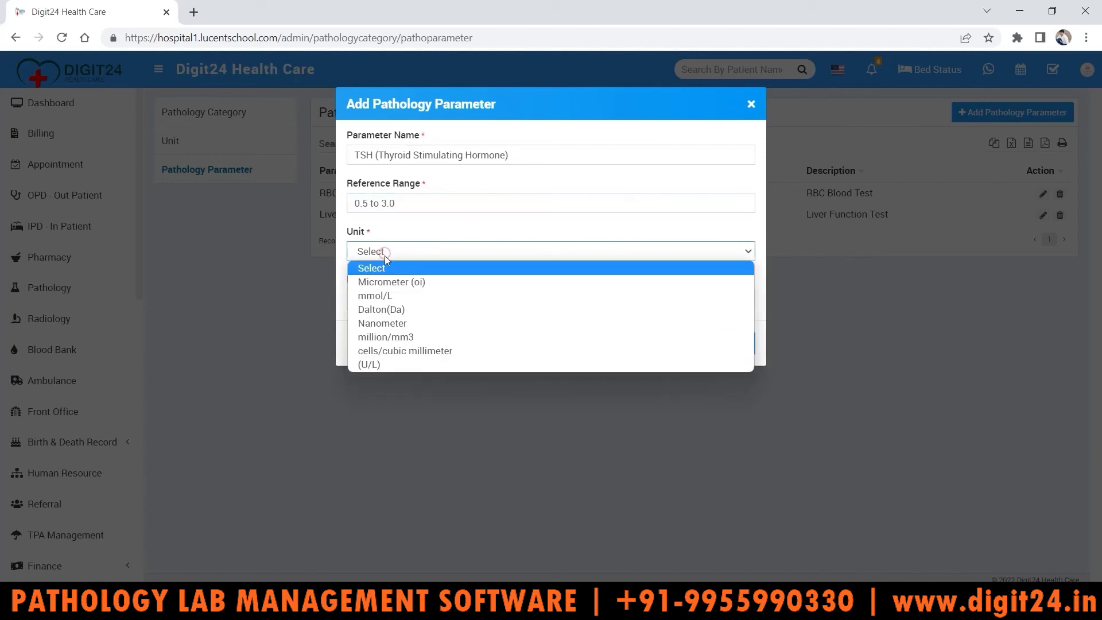
pyautogui.click(382, 364)
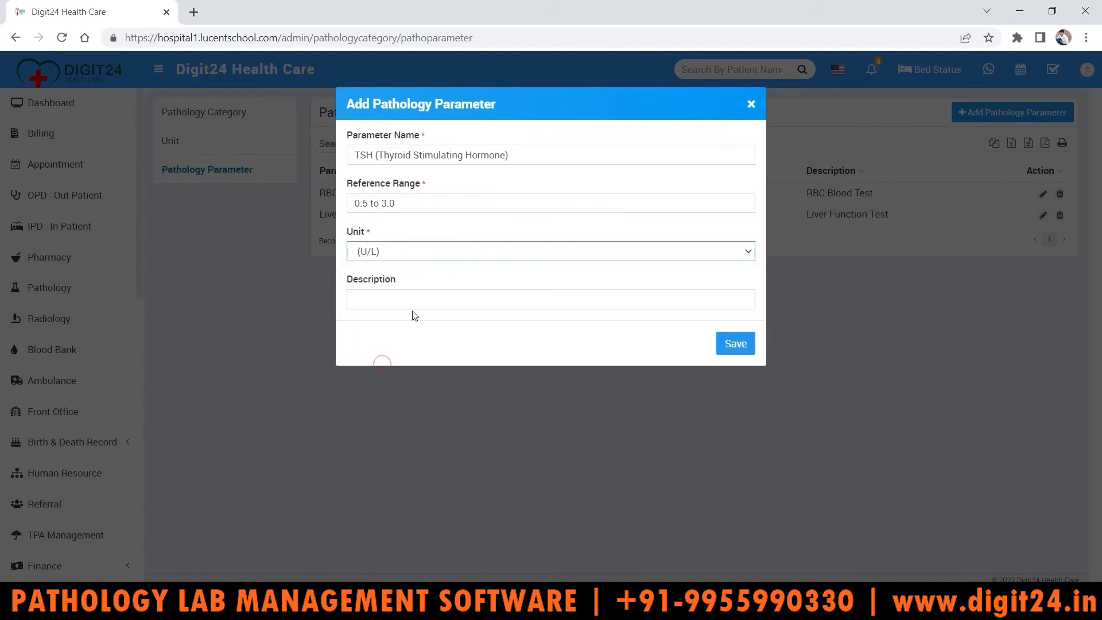
pyautogui.click(423, 300)
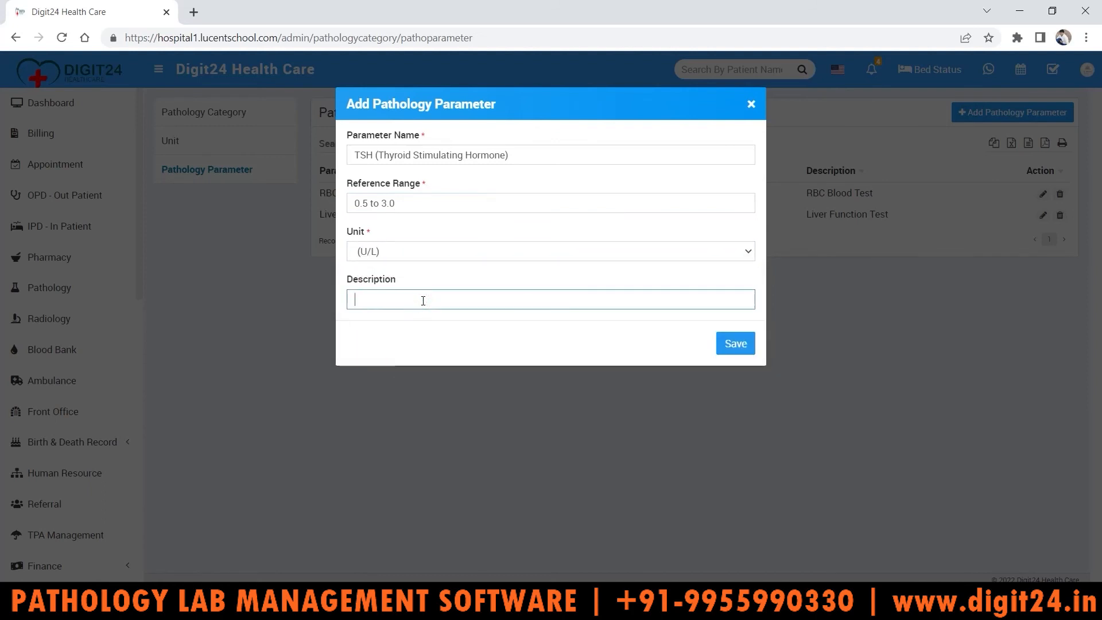
pyautogui.write('TSH Level')
pyautogui.write('> 20')
pyautogui.click(747, 340)
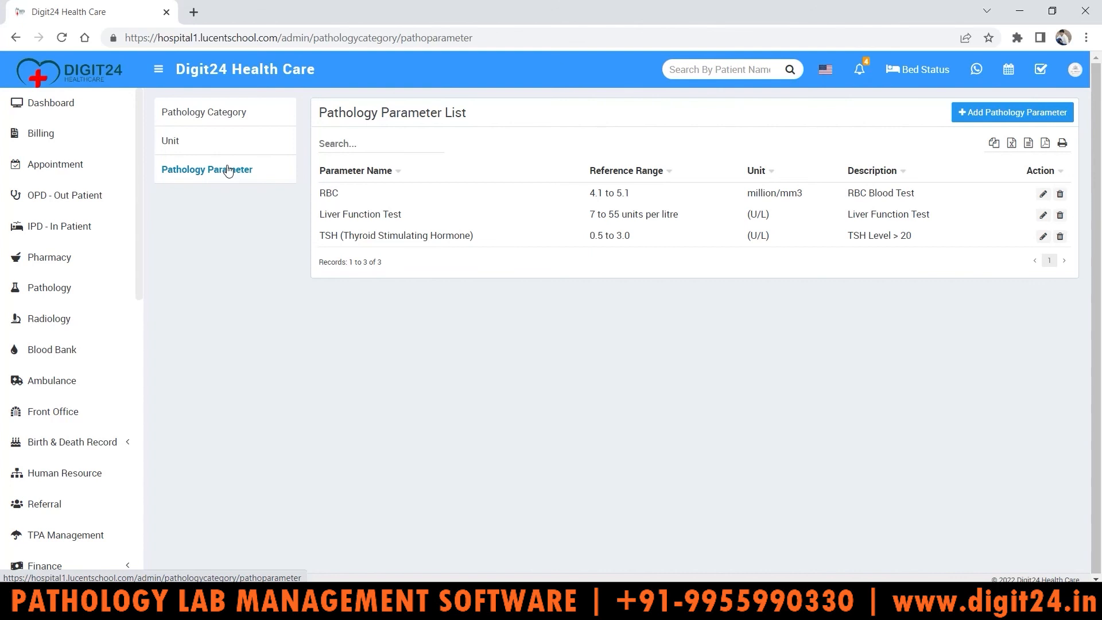
# Step: Visit the billing overview and open a blank form for adding a new appointment
pyautogui.click(51, 135)
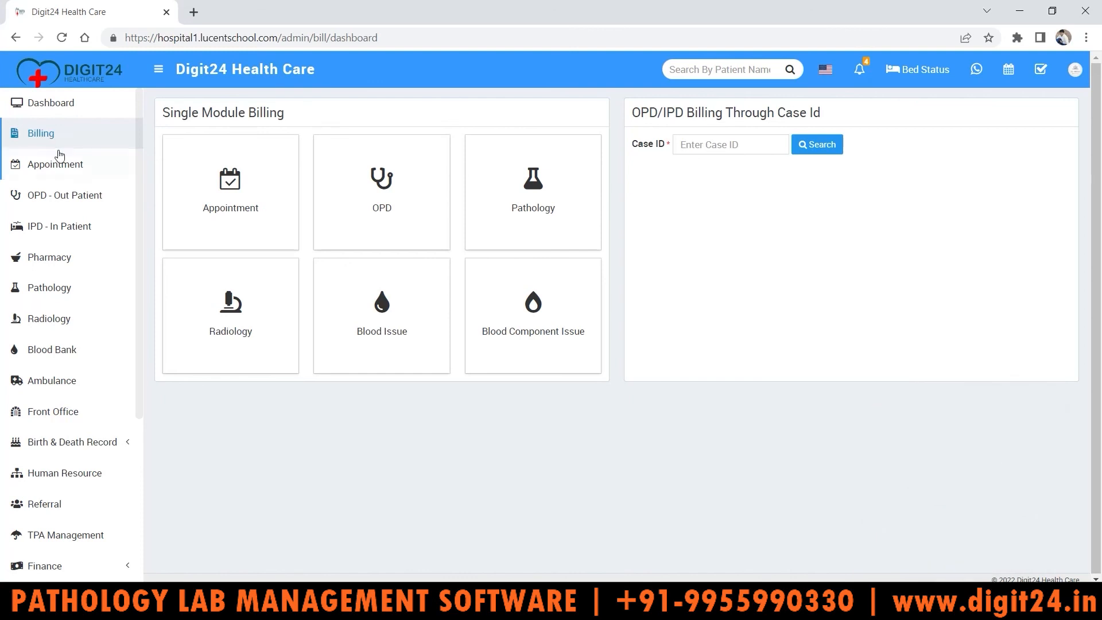
pyautogui.click(63, 165)
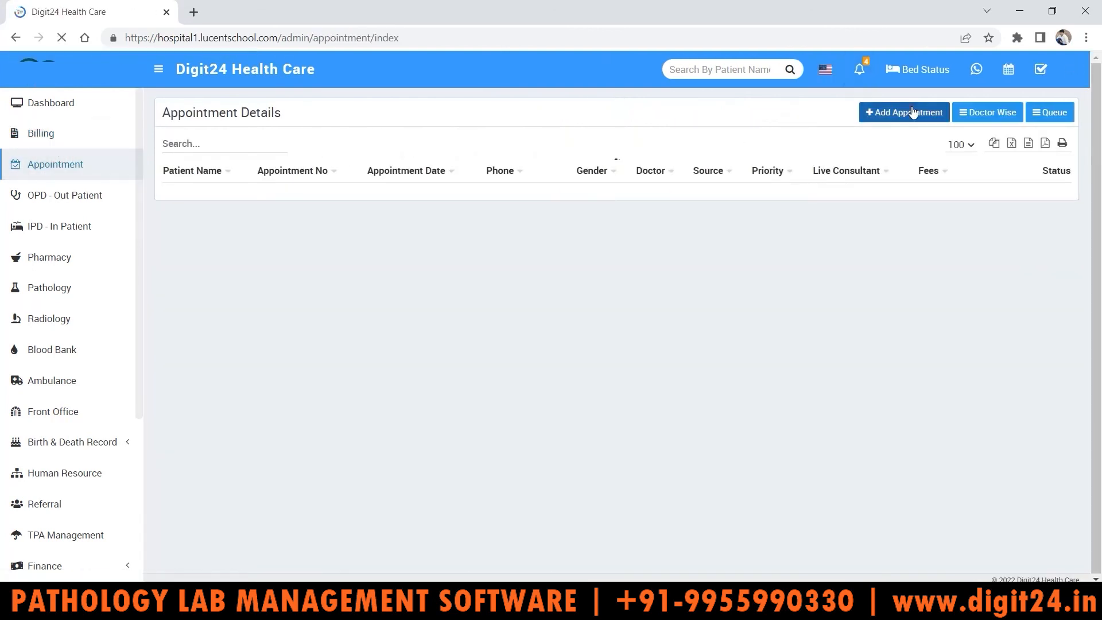
pyautogui.click(914, 111)
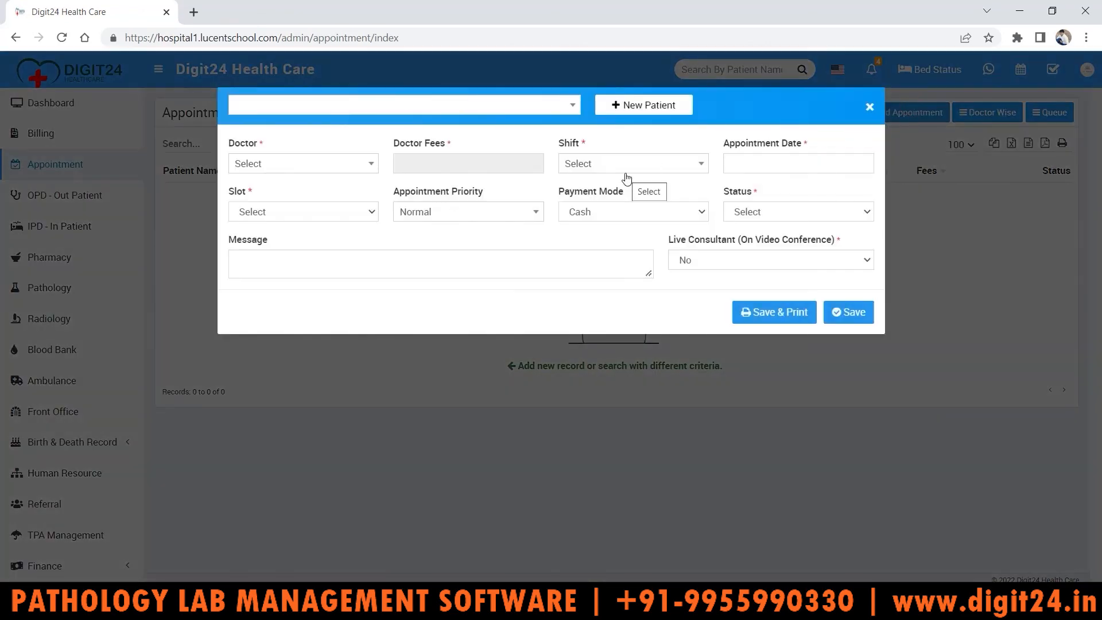